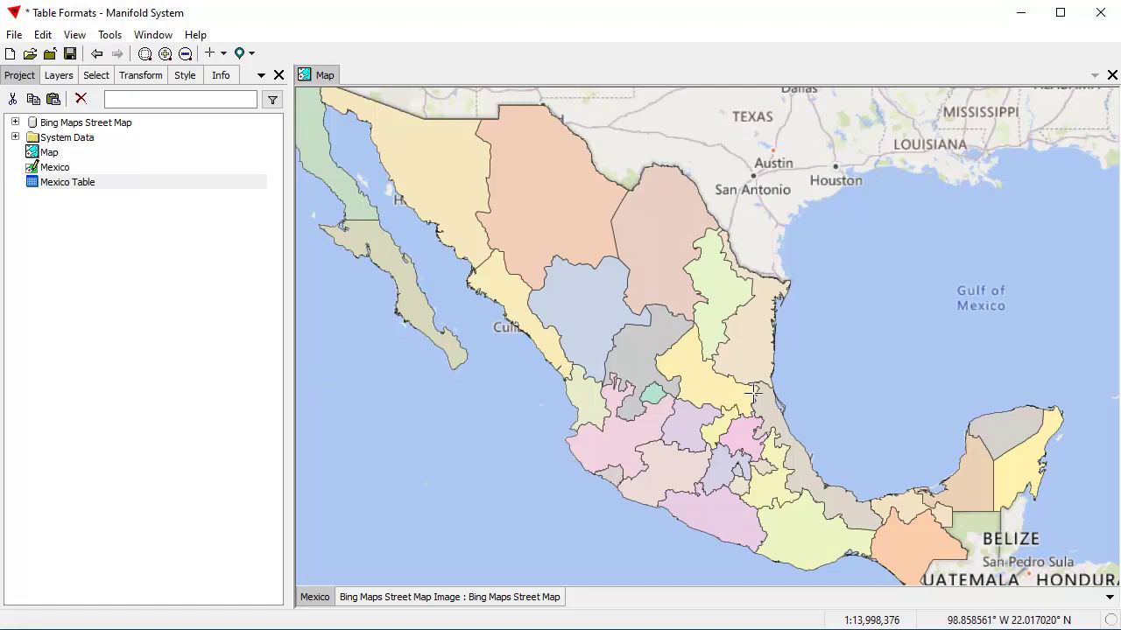
Open the Mexico Table from the project
{"action": "scroll", "coordinate": [557, 328], "scroll_direction": "down", "scroll_amount": 1}
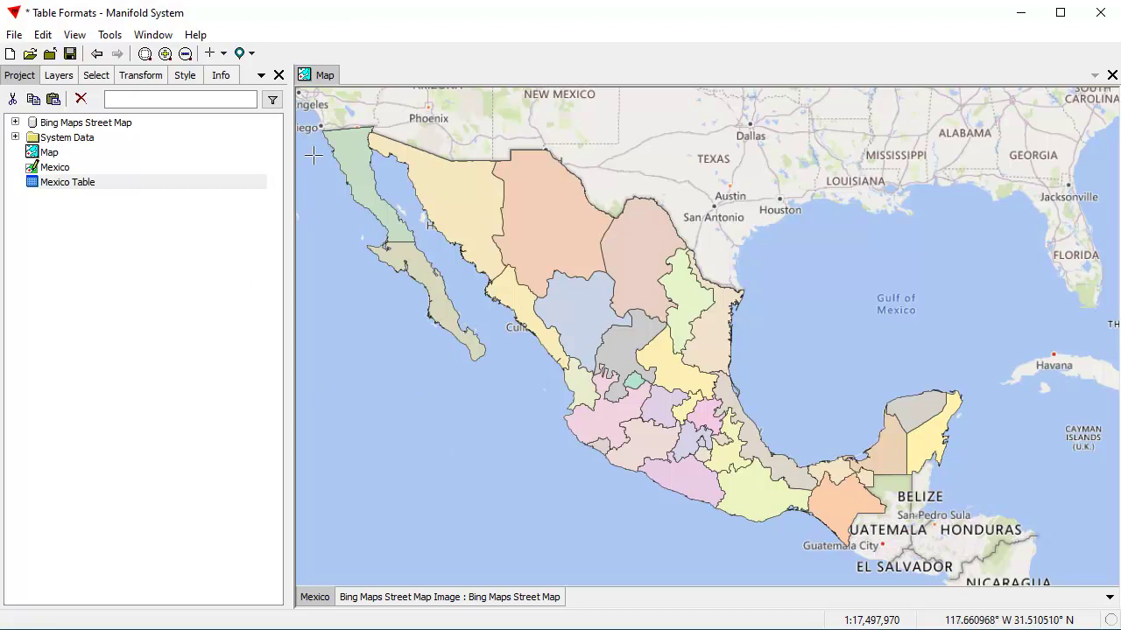
{"action": "left_click", "coordinate": [97, 185]}
{"action": "double_click", "coordinate": [98, 189]}
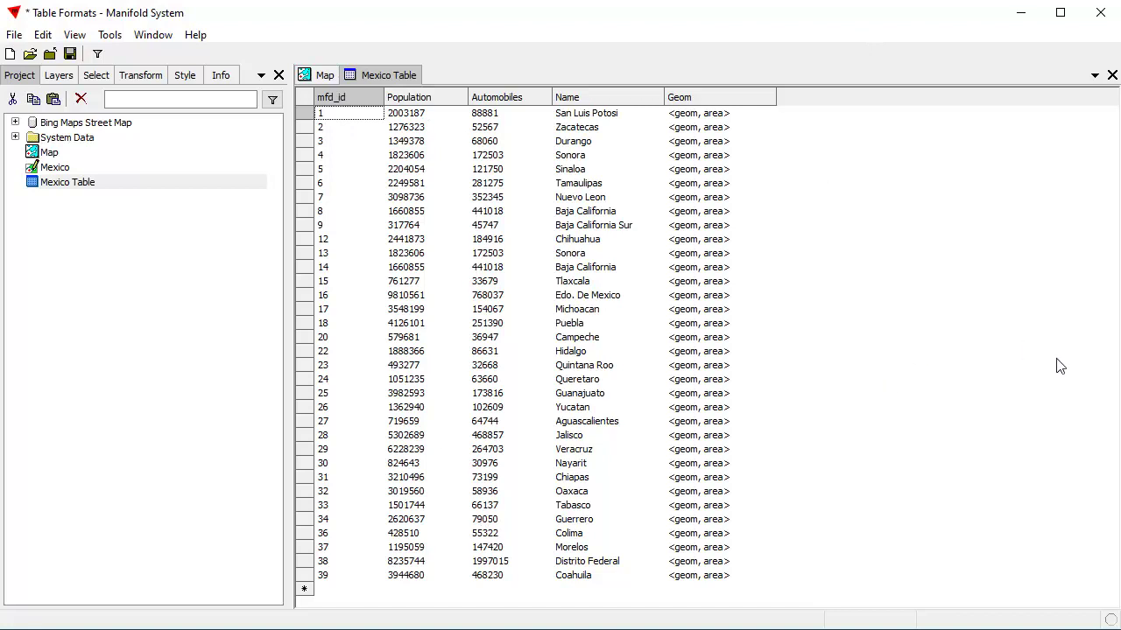
Align the Automobiles column values to the right, and change their alignment to centered
{"action": "right_click", "coordinate": [534, 103]}
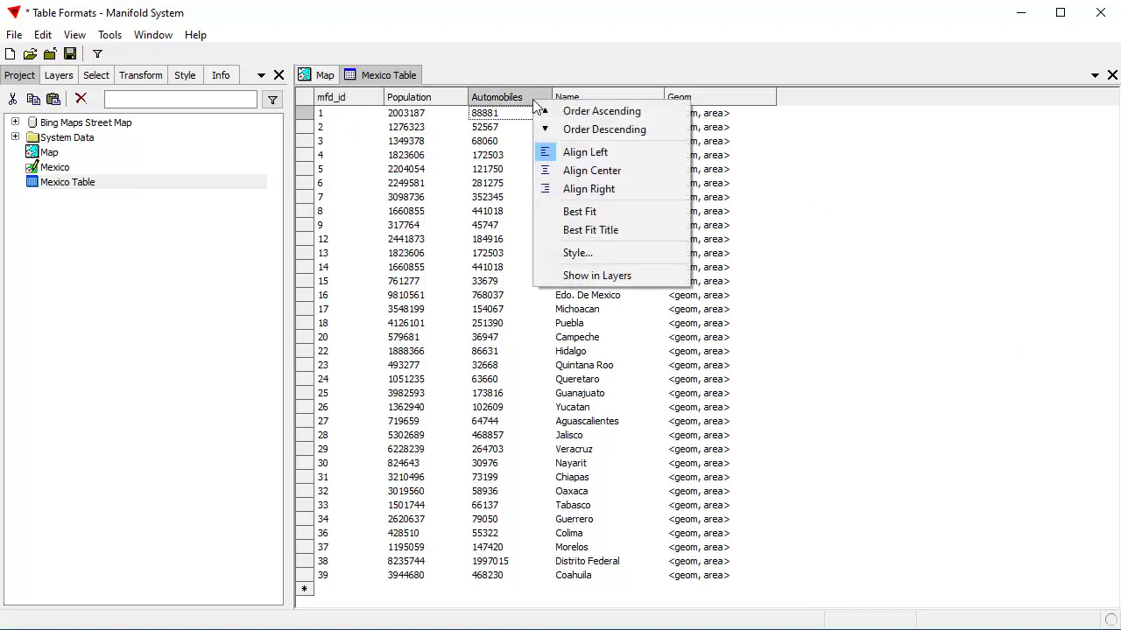
{"action": "left_click", "coordinate": [600, 189]}
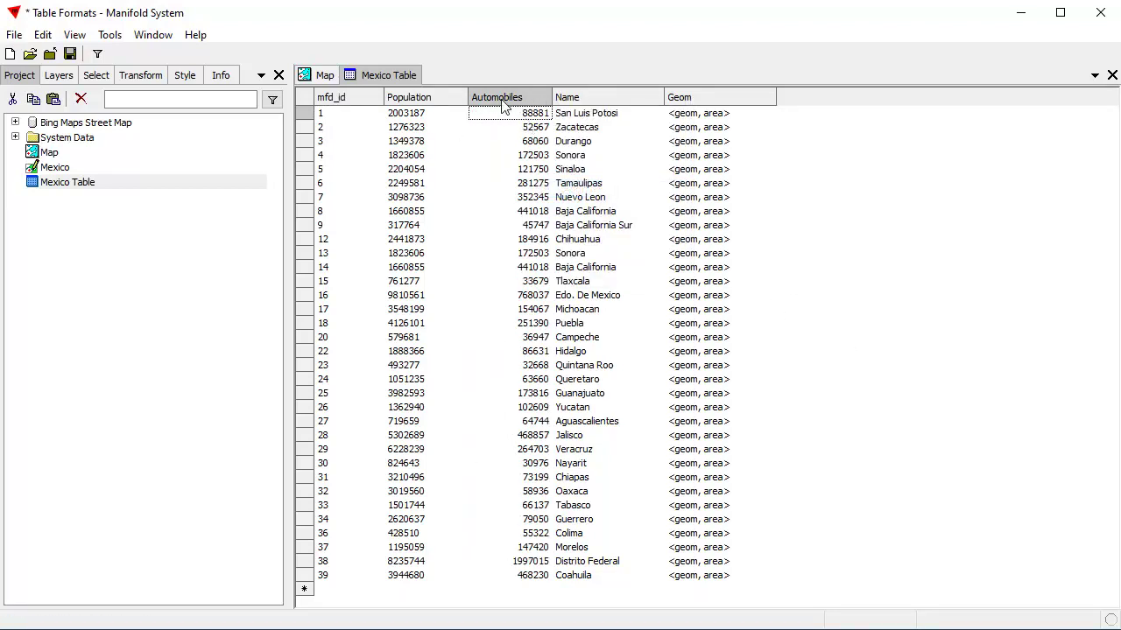
{"action": "right_click", "coordinate": [504, 112]}
{"action": "left_click", "coordinate": [565, 182]}
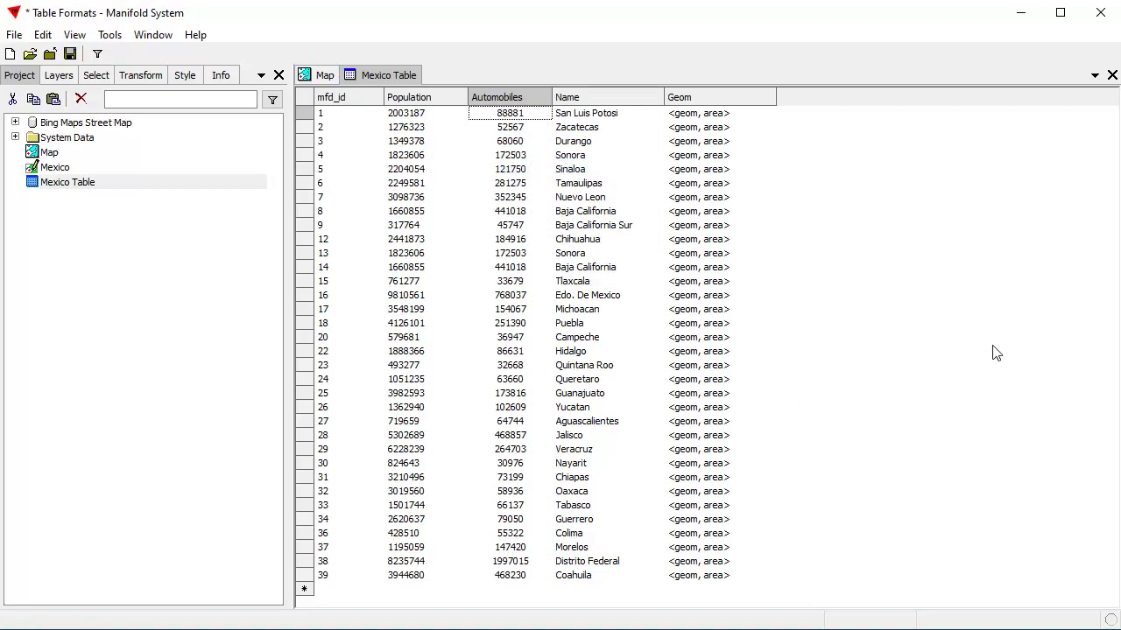
Apply the n number style (23,450.07) to the Population column
{"action": "right_click", "coordinate": [438, 94]}
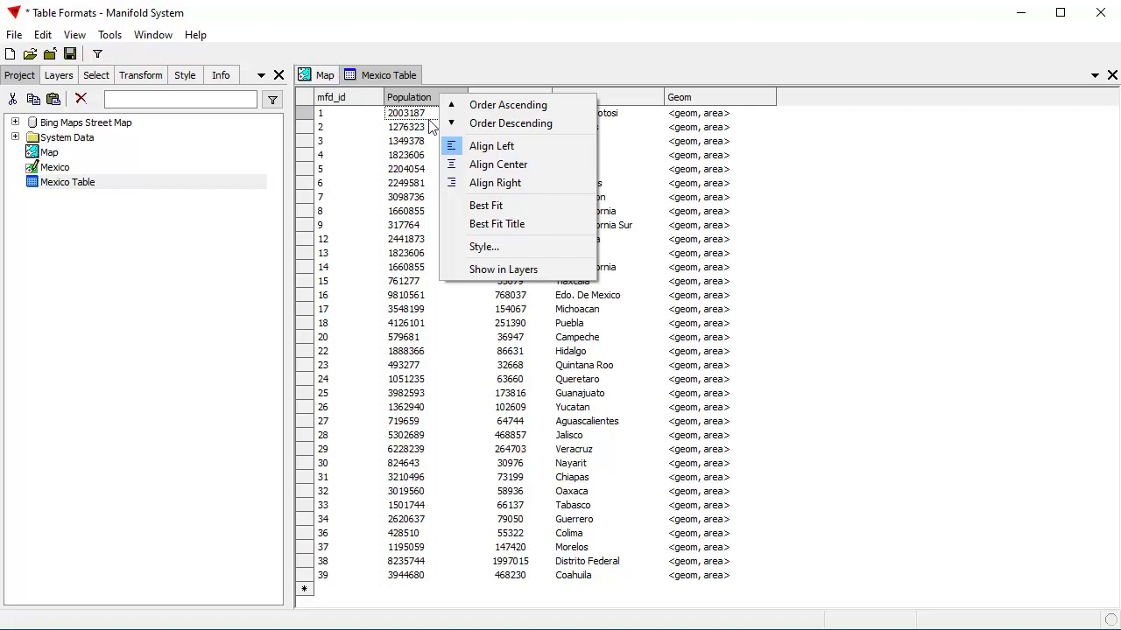
{"action": "left_click", "coordinate": [481, 248]}
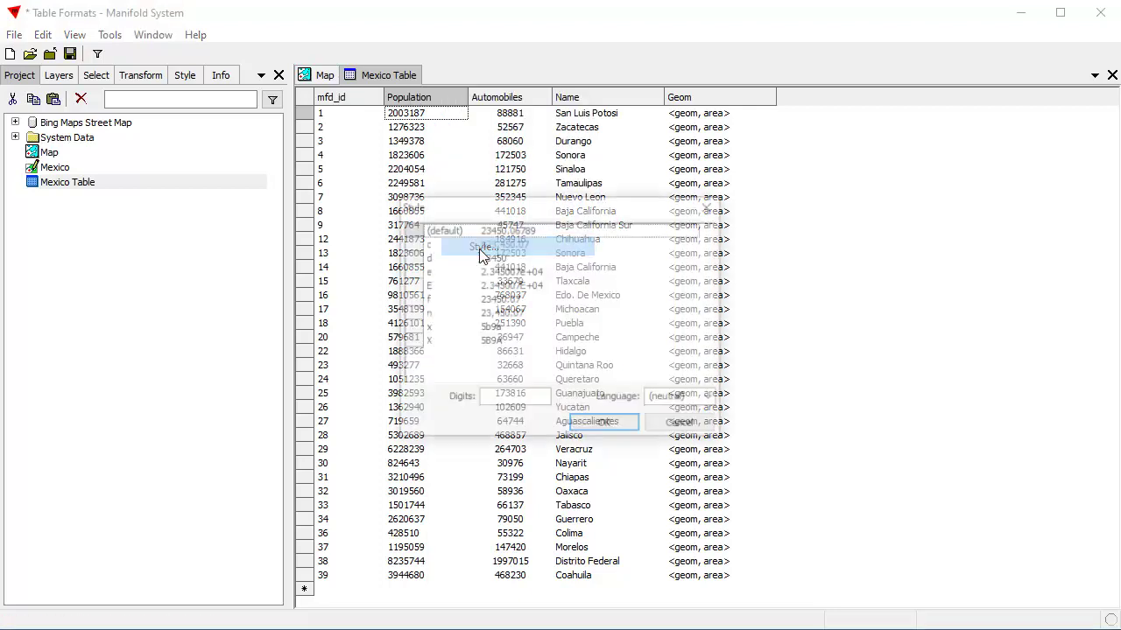
{"action": "left_click_drag", "start_coordinate": [576, 204], "coordinate": [873, 146]}
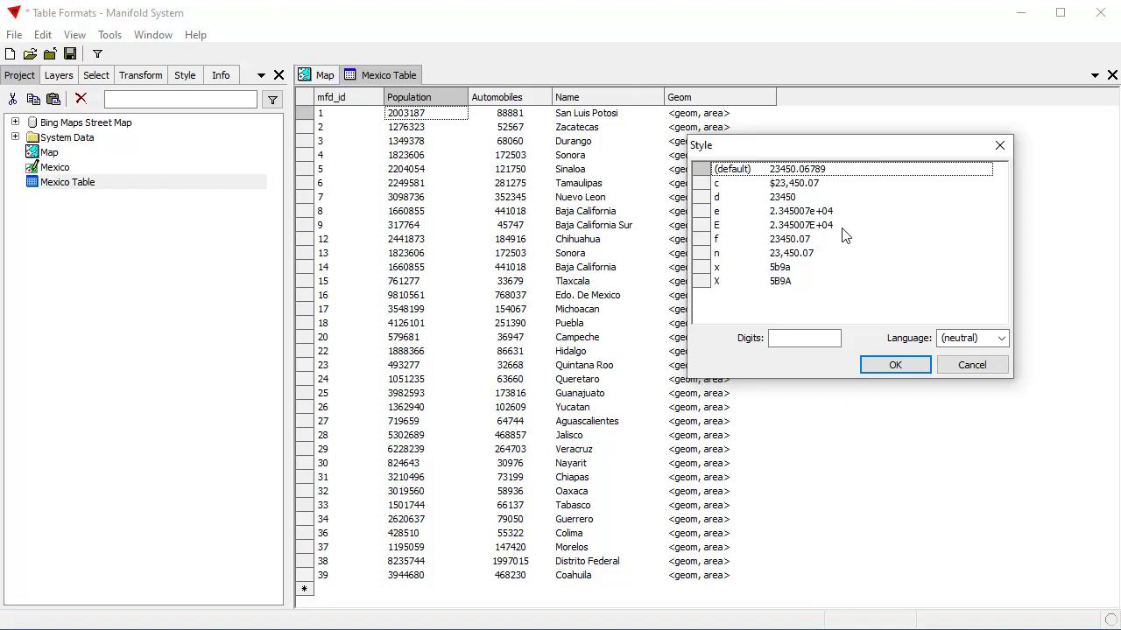
{"action": "left_click", "coordinate": [803, 254]}
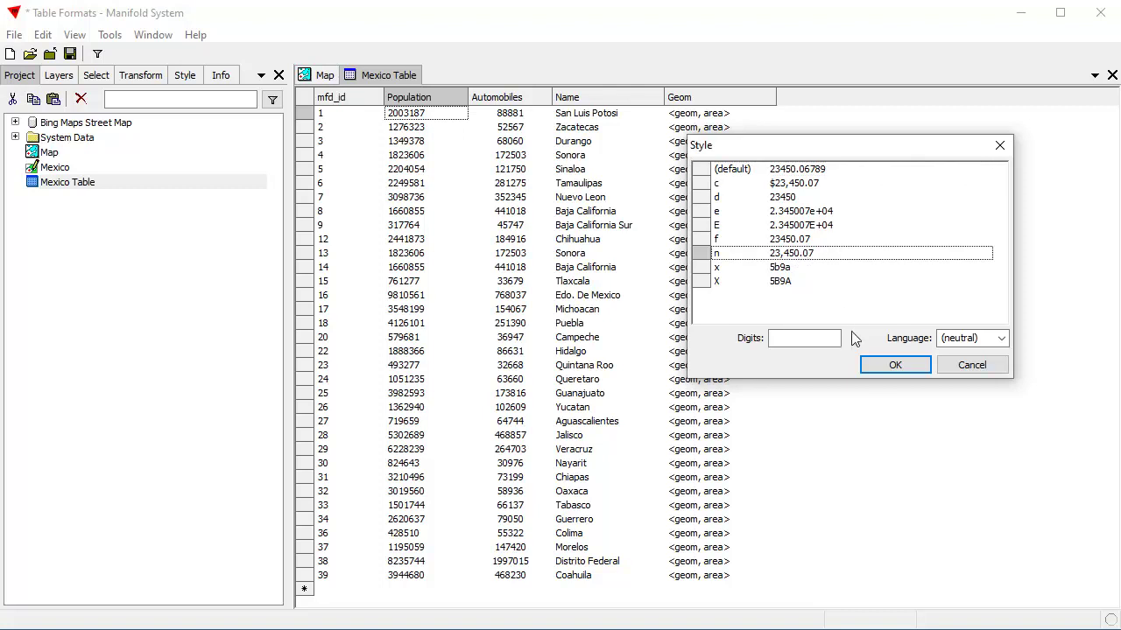
{"action": "left_click", "coordinate": [893, 366]}
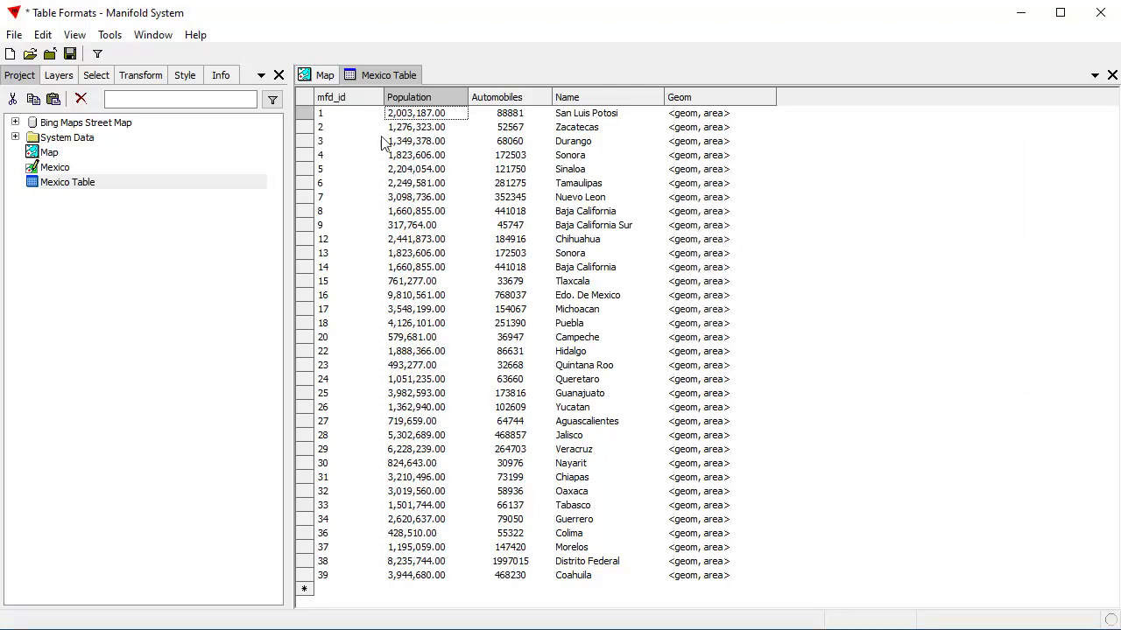
Set the language of the Population column's number style to de-DE
{"action": "right_click", "coordinate": [449, 93]}
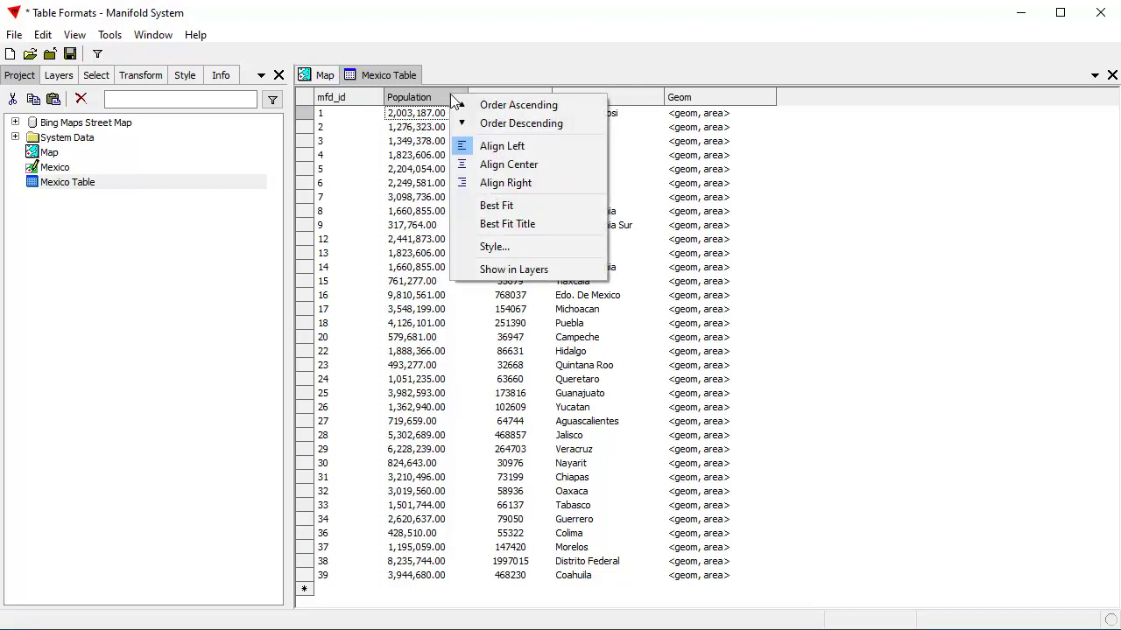
{"action": "left_click", "coordinate": [570, 252]}
{"action": "left_click_drag", "start_coordinate": [623, 205], "coordinate": [946, 172]}
{"action": "left_click", "coordinate": [1031, 359]}
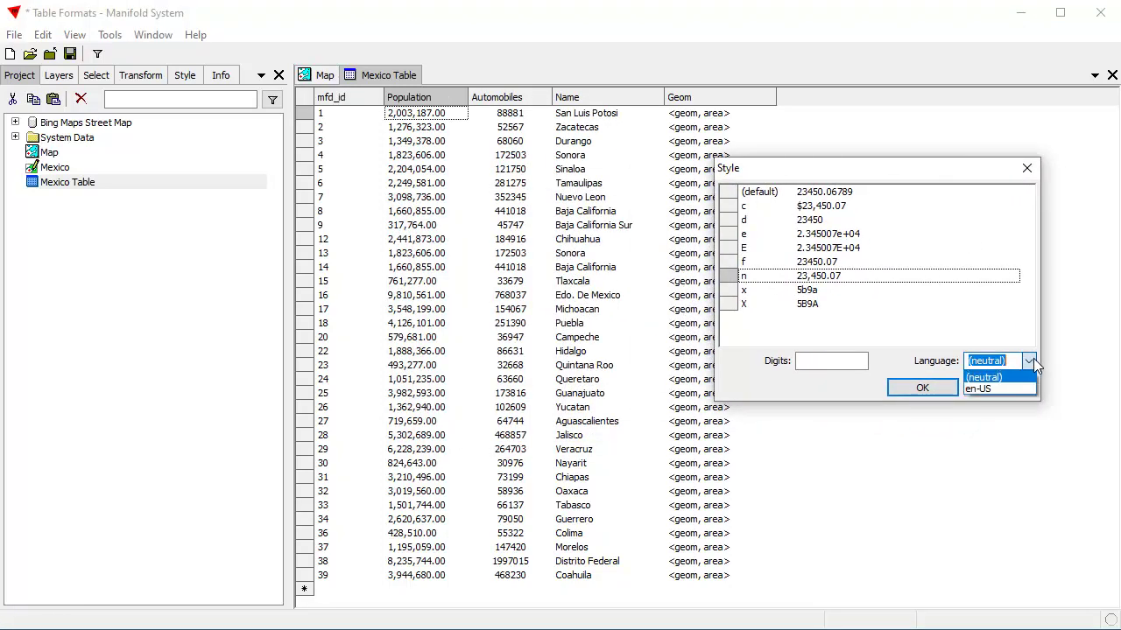
{"action": "left_click", "coordinate": [1006, 392]}
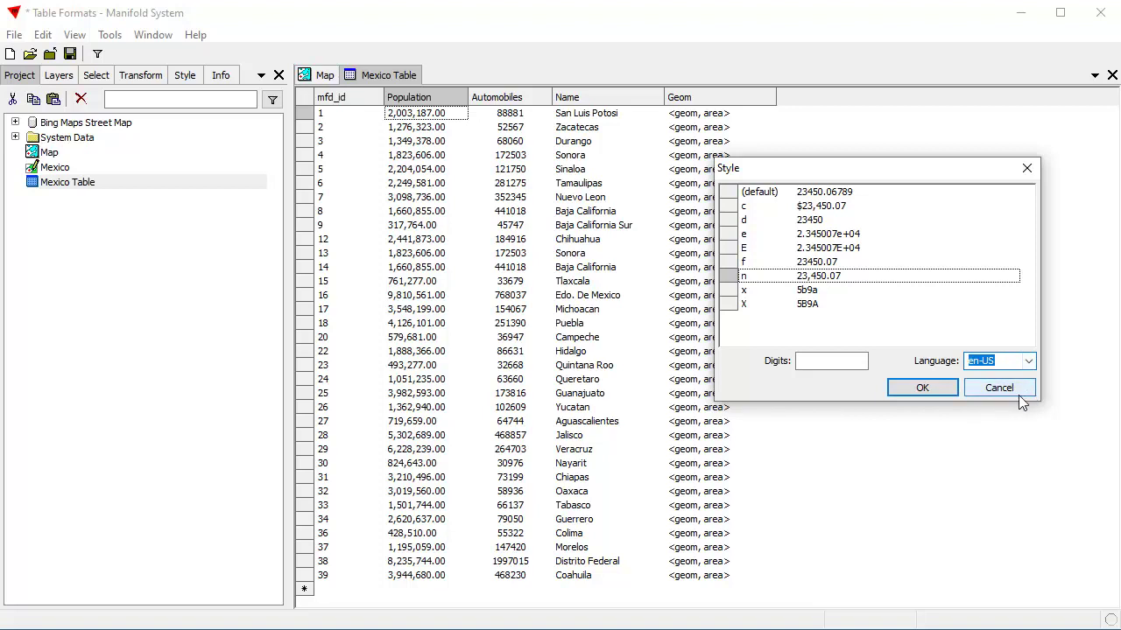
{"action": "type", "text": "de3"}
{"action": "type", "text": "DE"}
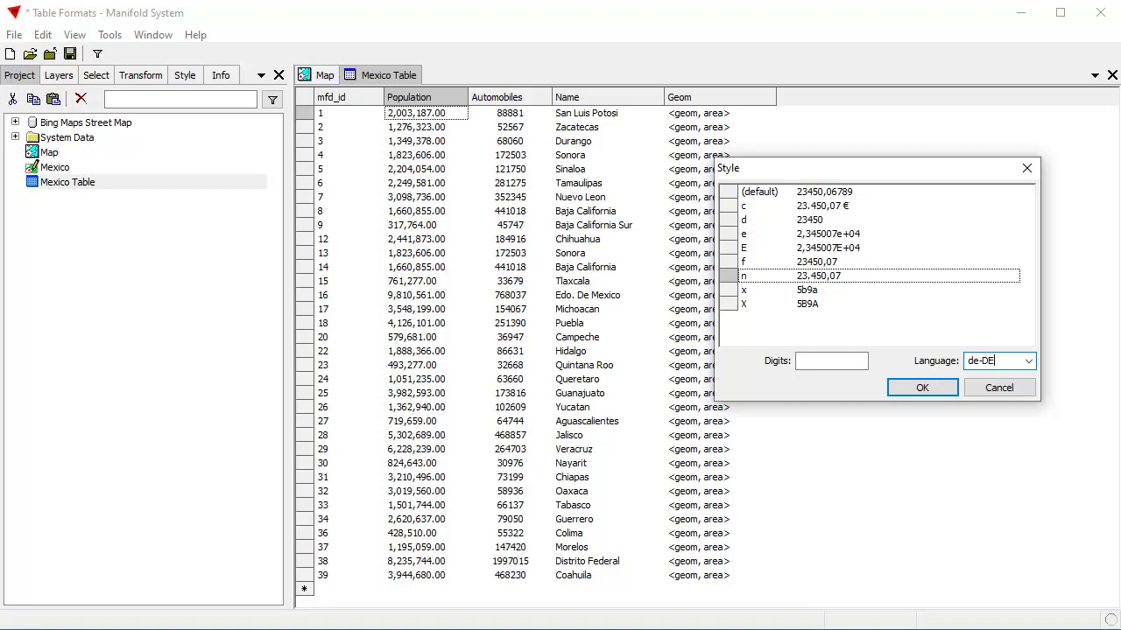
{"action": "left_click", "coordinate": [922, 388]}
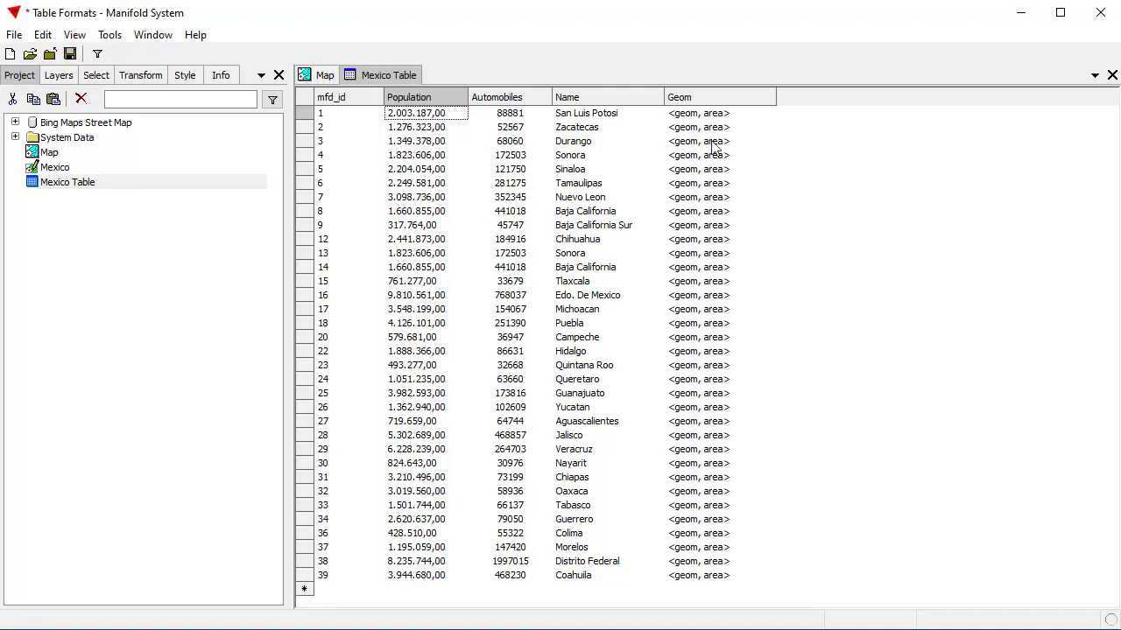
Switch the Population column's style language to en-US
{"action": "right_click", "coordinate": [441, 96]}
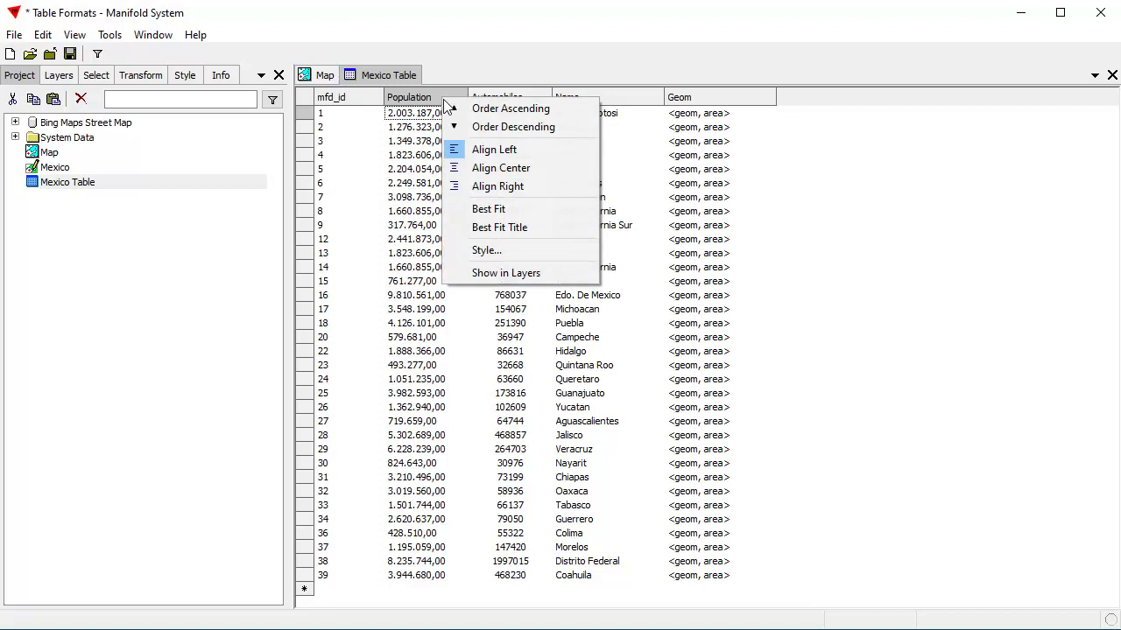
{"action": "left_click", "coordinate": [530, 248]}
{"action": "left_click_drag", "start_coordinate": [633, 207], "coordinate": [911, 140]}
{"action": "left_click", "coordinate": [995, 334]}
{"action": "left_click", "coordinate": [969, 362]}
{"action": "left_click", "coordinate": [905, 359]}
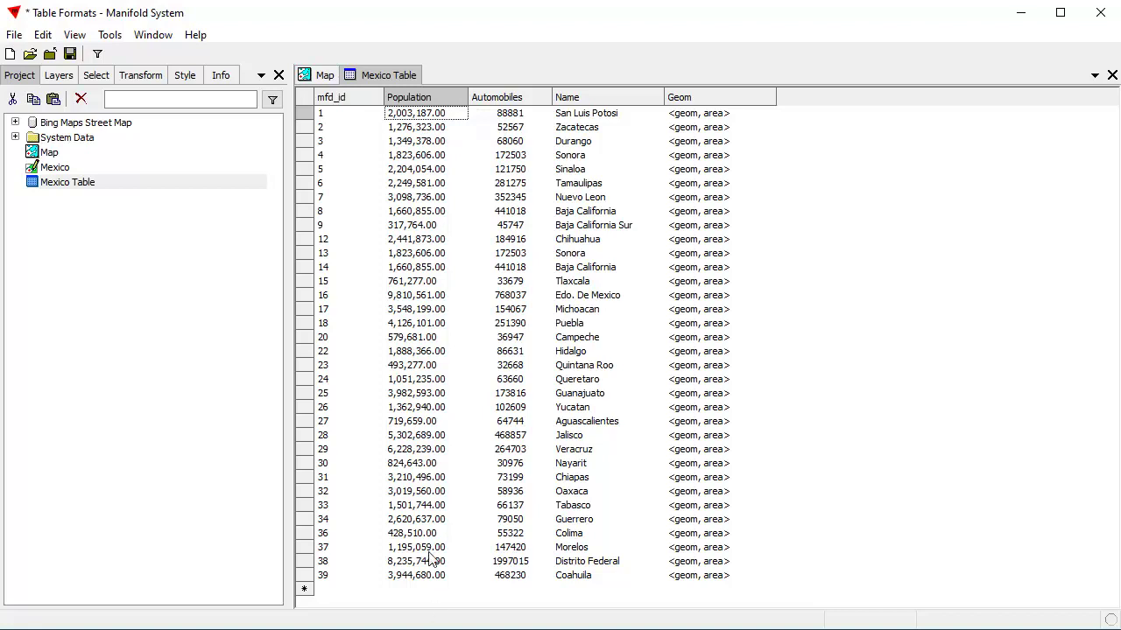
Apply the c currency style ($23,450.07) to the Population column
{"action": "right_click", "coordinate": [454, 99]}
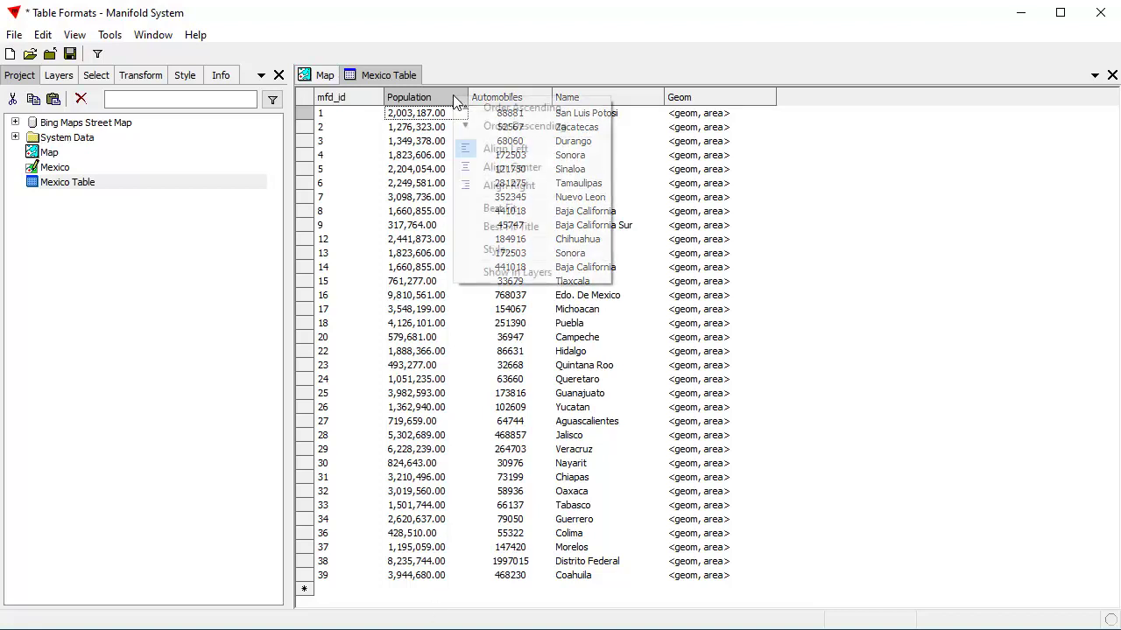
{"action": "left_click", "coordinate": [523, 249]}
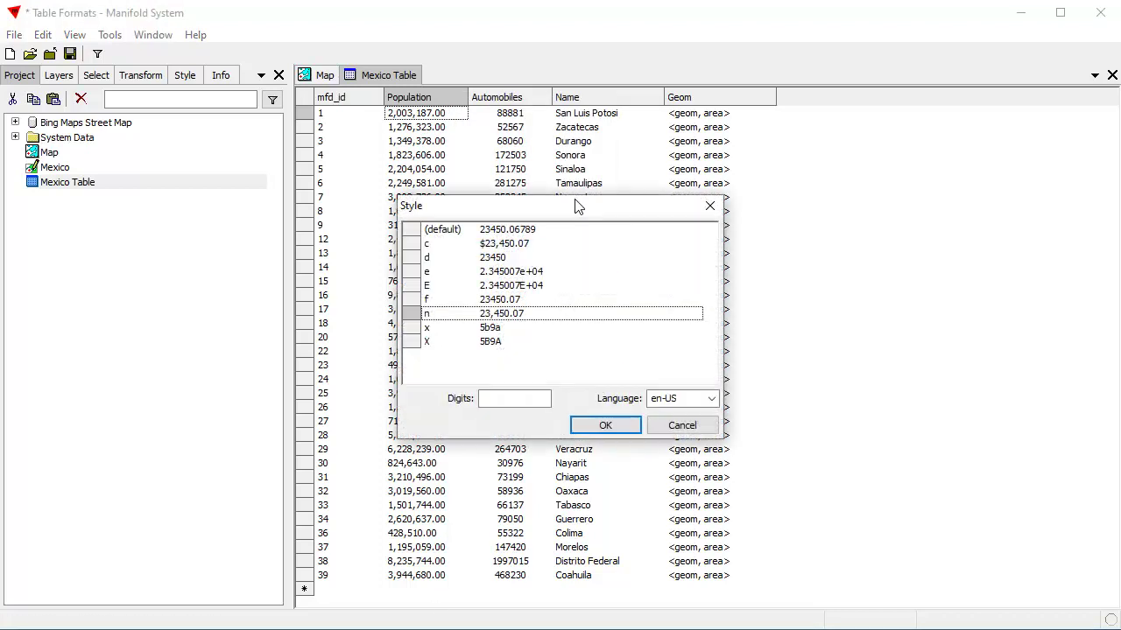
{"action": "left_click_drag", "start_coordinate": [713, 226], "coordinate": [961, 182]}
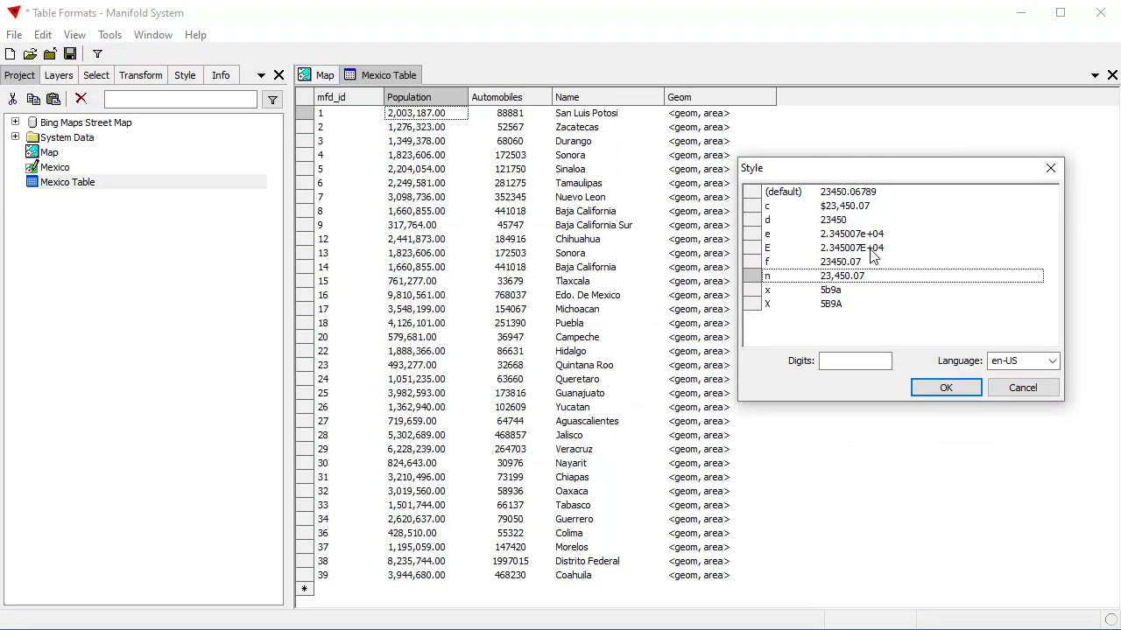
{"action": "left_click", "coordinate": [876, 212]}
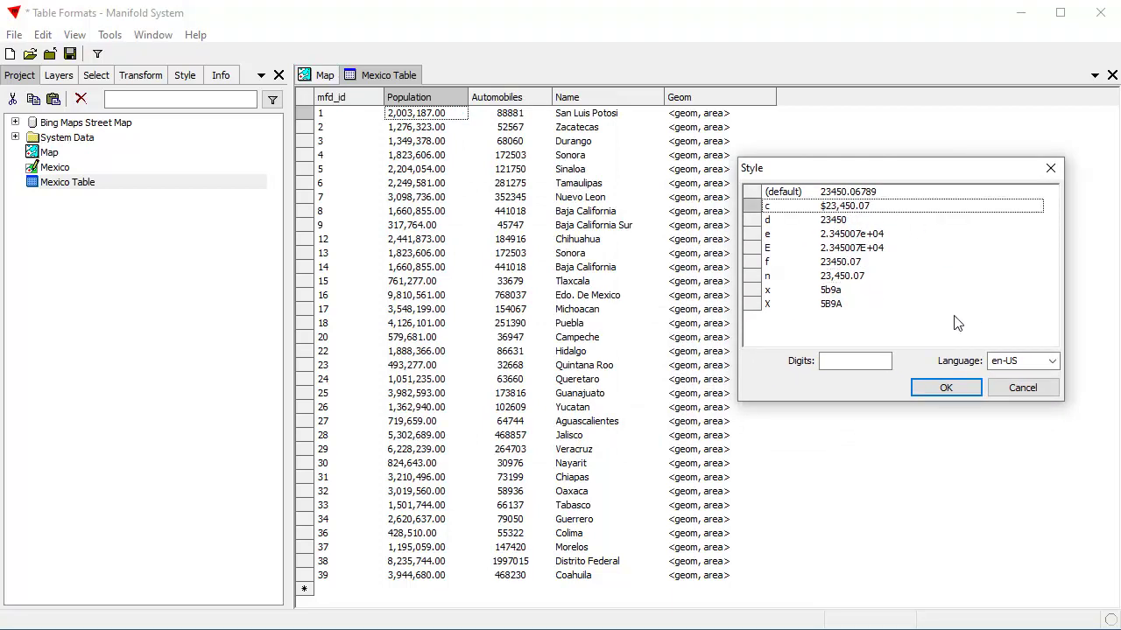
{"action": "left_click", "coordinate": [948, 391]}
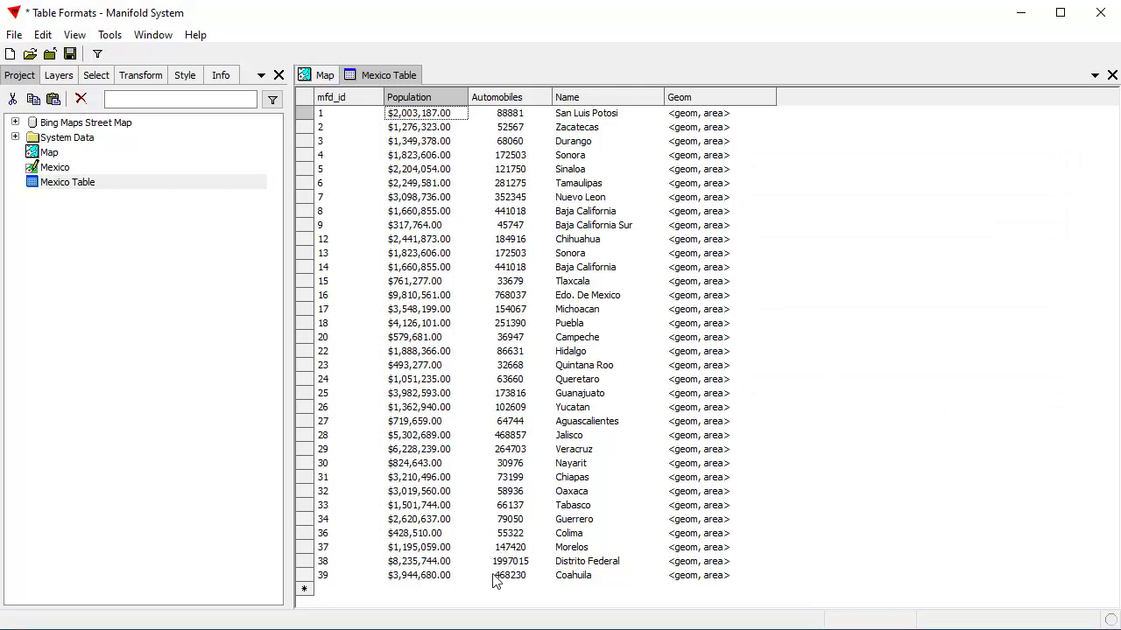
Set the language of the Population column's currency style to de-DE
{"action": "left_click", "coordinate": [461, 96]}
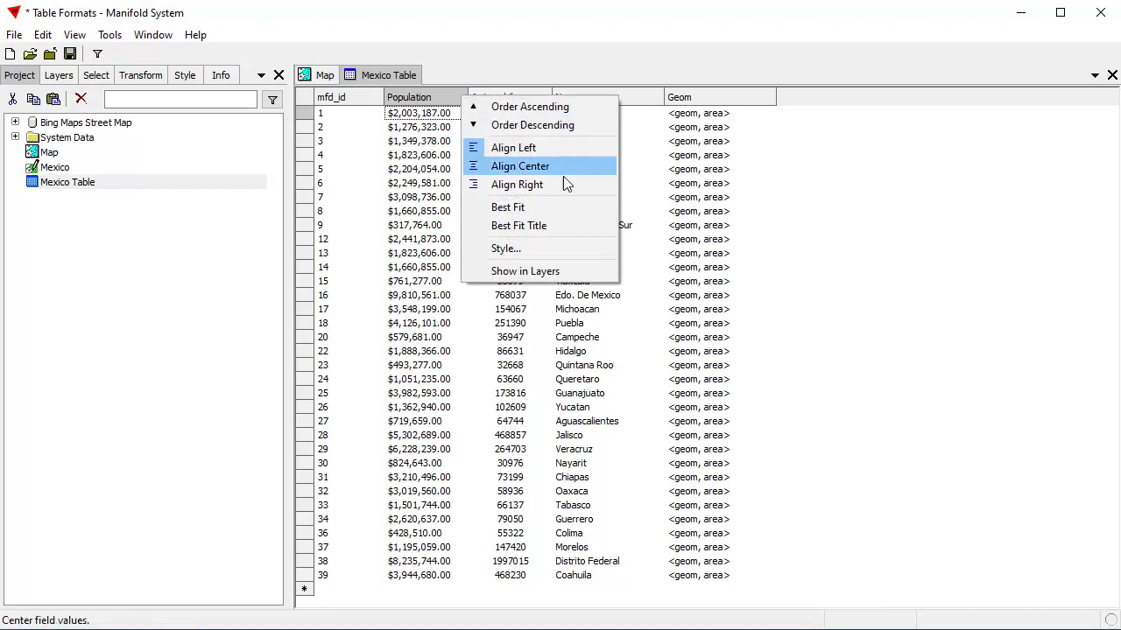
{"action": "left_click", "coordinate": [558, 250]}
{"action": "left_click_drag", "start_coordinate": [645, 215], "coordinate": [928, 155]}
{"action": "left_click", "coordinate": [1001, 348]}
{"action": "left_click", "coordinate": [992, 380]}
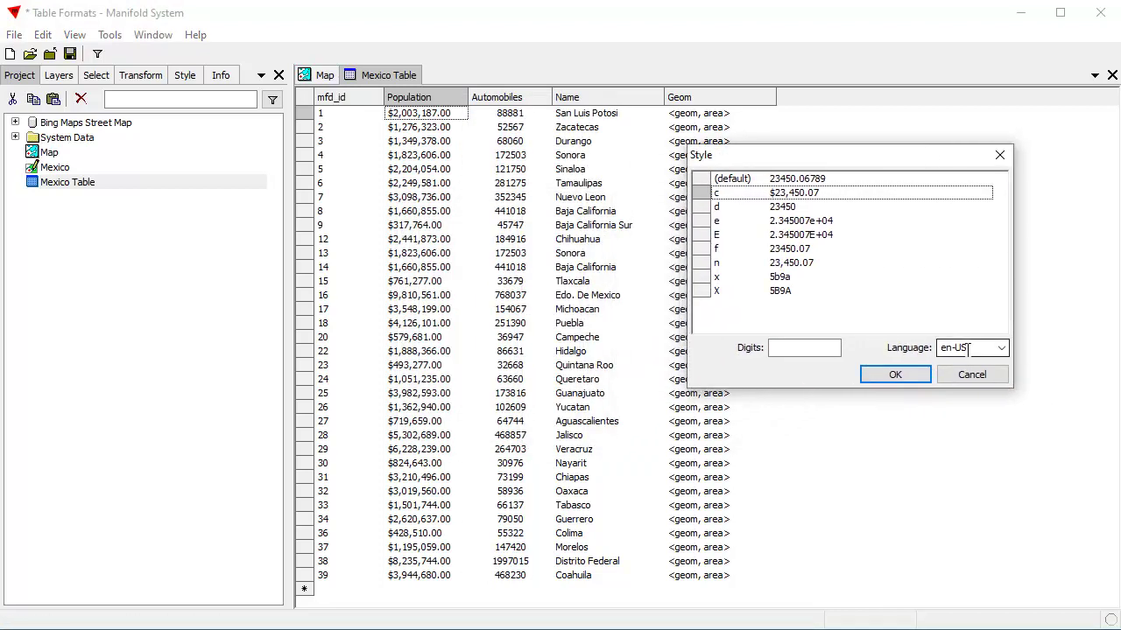
{"action": "type", "text": "de-DE"}
{"action": "left_click", "coordinate": [886, 376]}
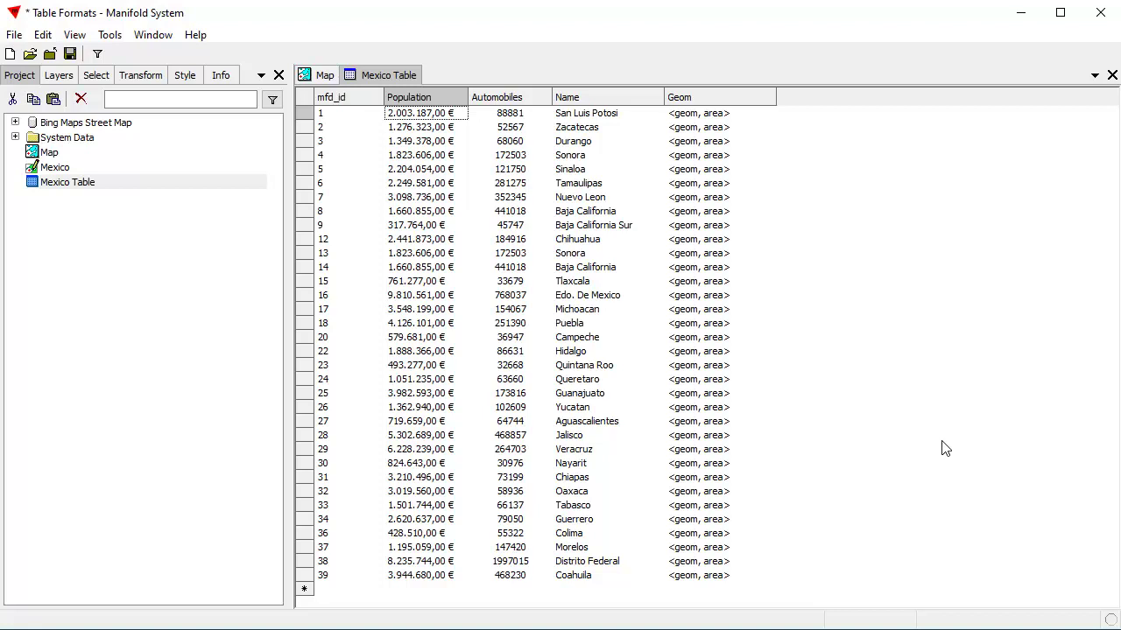
Format the Population column with the d style, neutral language and 4 digits
{"action": "right_click", "coordinate": [455, 103]}
{"action": "left_click", "coordinate": [516, 250]}
{"action": "left_click", "coordinate": [716, 405]}
{"action": "left_click", "coordinate": [701, 411]}
{"action": "left_click_drag", "start_coordinate": [633, 209], "coordinate": [999, 182]}
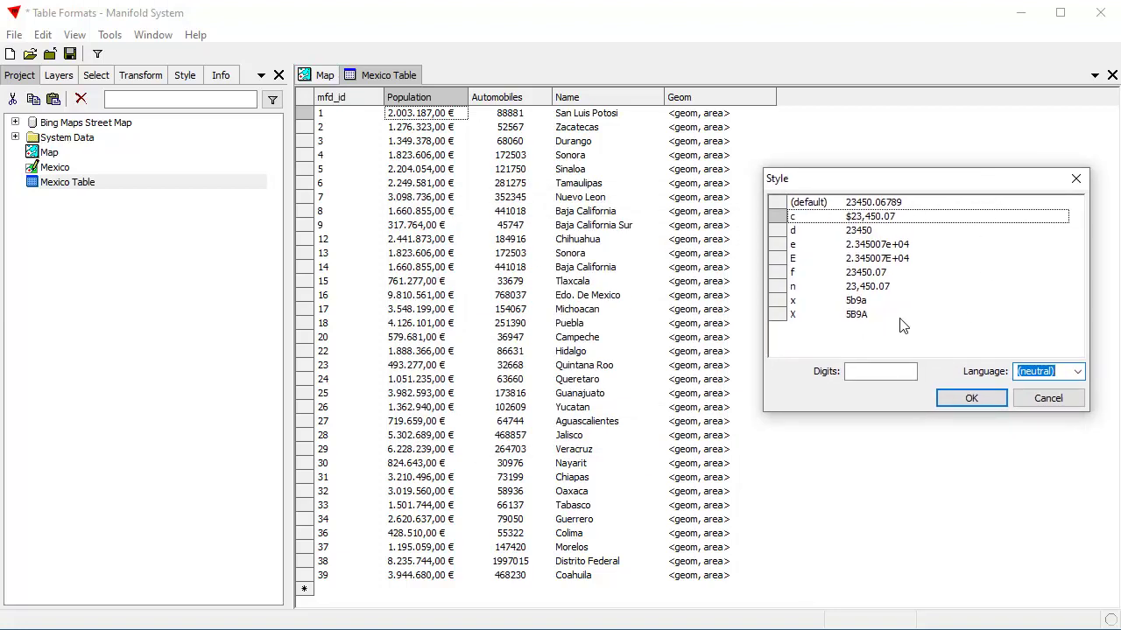
{"action": "left_click", "coordinate": [871, 233]}
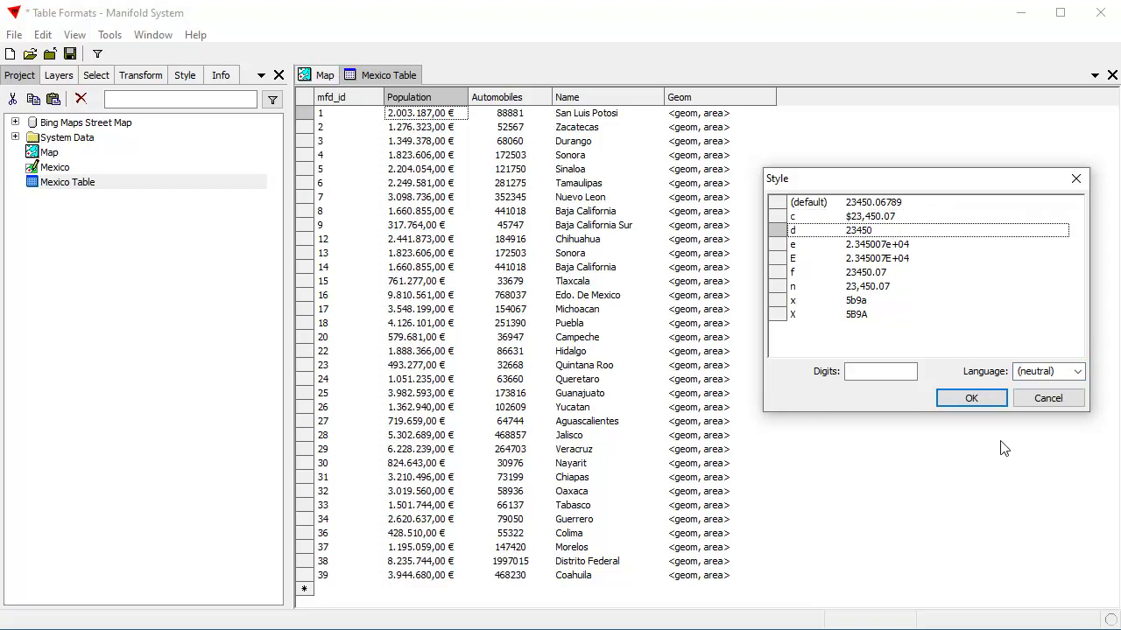
{"action": "left_click", "coordinate": [875, 371]}
{"action": "type", "text": "4"}
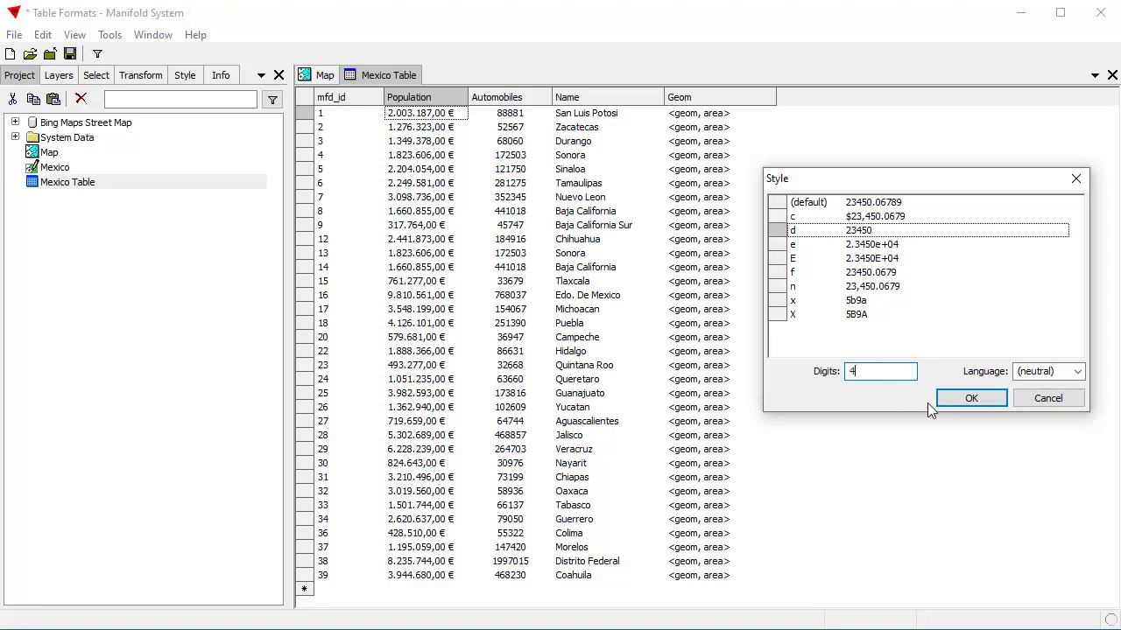
{"action": "left_click", "coordinate": [960, 400]}
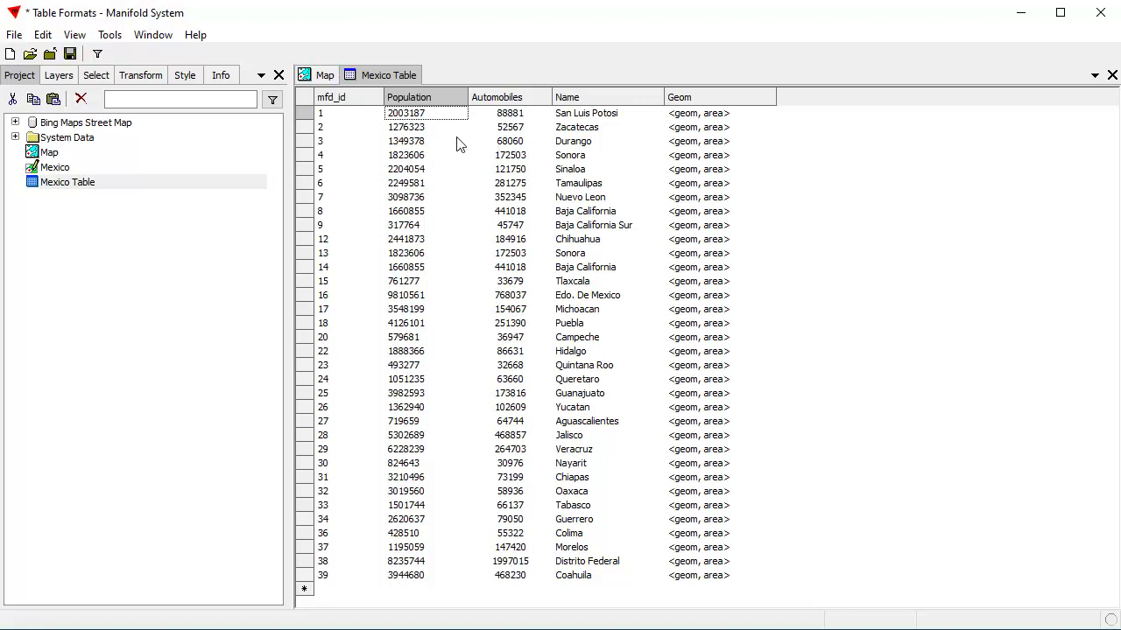
Apply the f fixed-point style (23450.0679) to the Population column
{"action": "right_click", "coordinate": [435, 103]}
{"action": "left_click", "coordinate": [521, 257]}
{"action": "left_click_drag", "start_coordinate": [597, 215], "coordinate": [883, 183]}
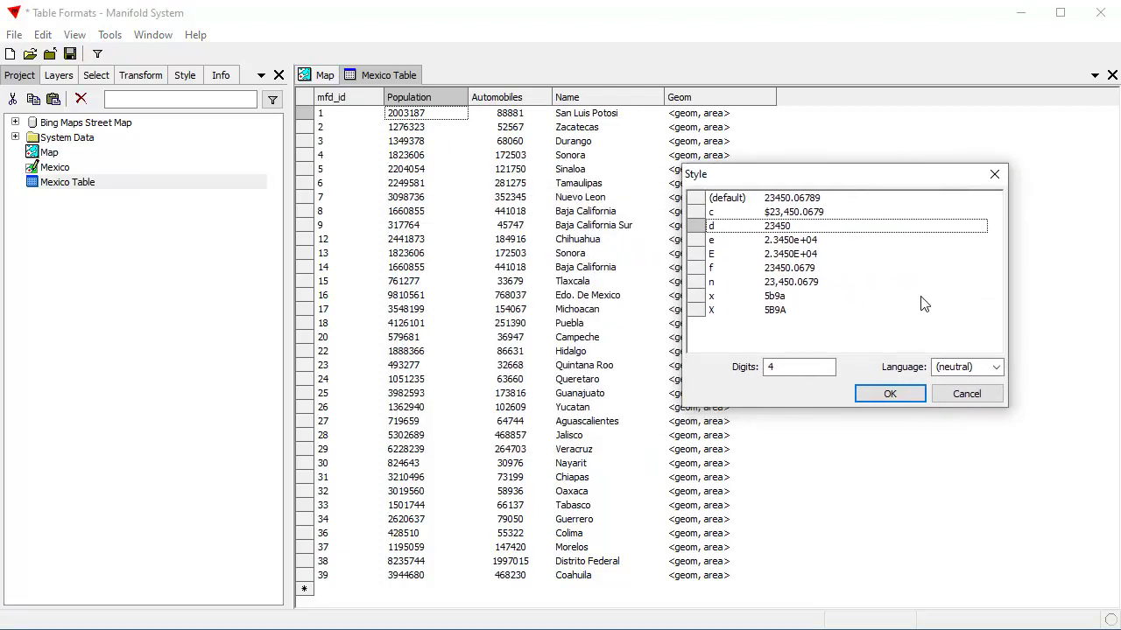
{"action": "left_click", "coordinate": [807, 269]}
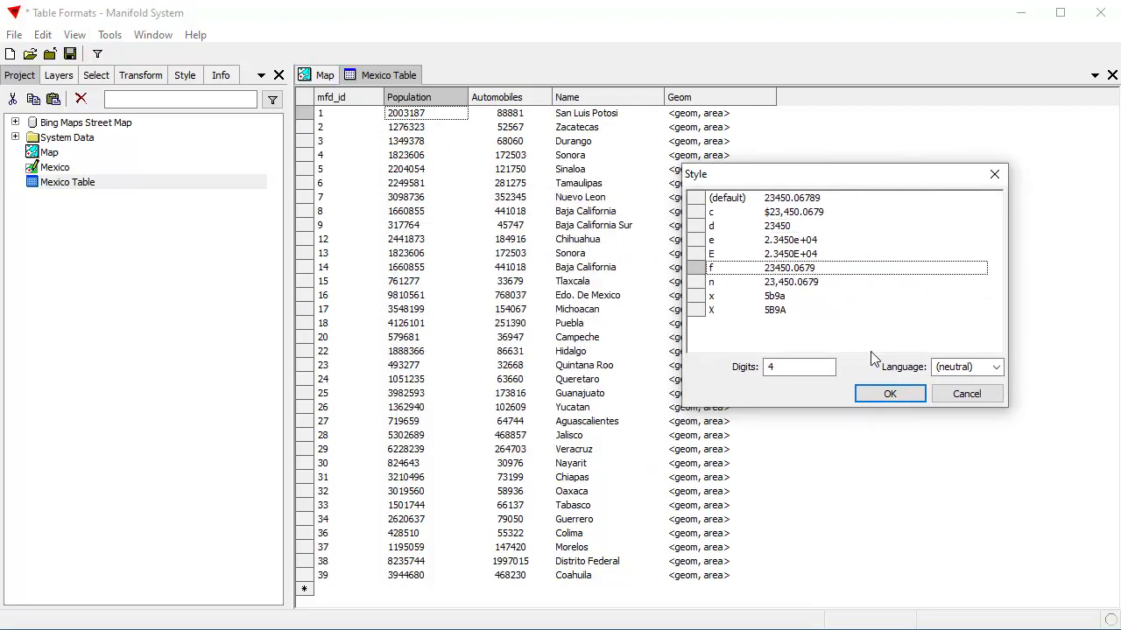
{"action": "left_click", "coordinate": [891, 395]}
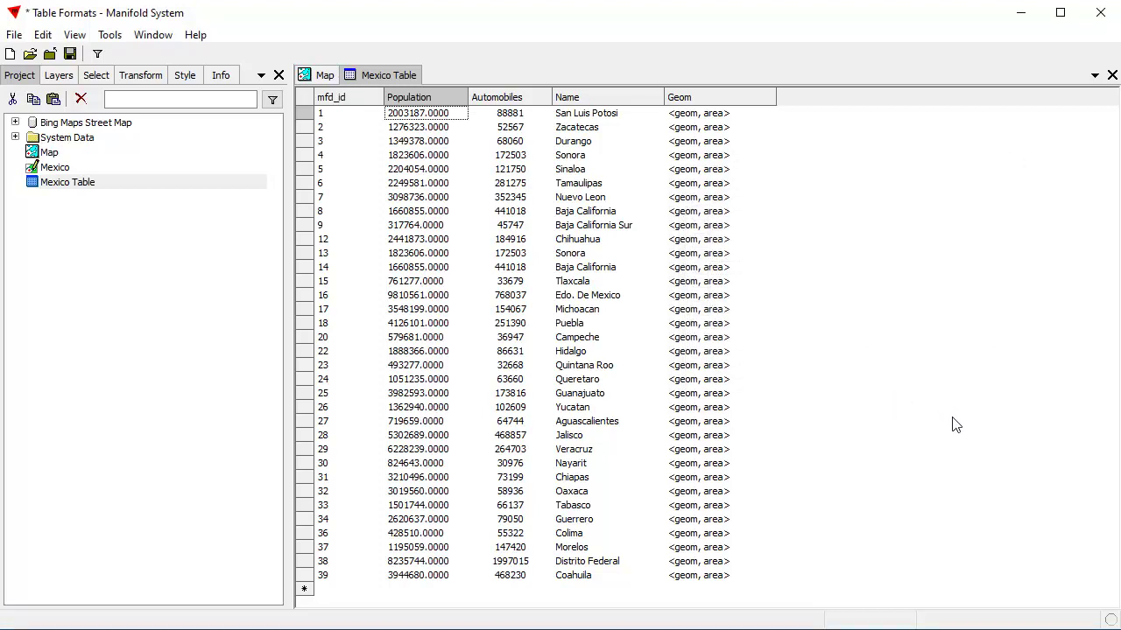
Set the Population column's f style to 3 digits
{"action": "right_click", "coordinate": [448, 101]}
{"action": "left_click", "coordinate": [492, 253]}
{"action": "left_click_drag", "start_coordinate": [630, 212], "coordinate": [1006, 139]}
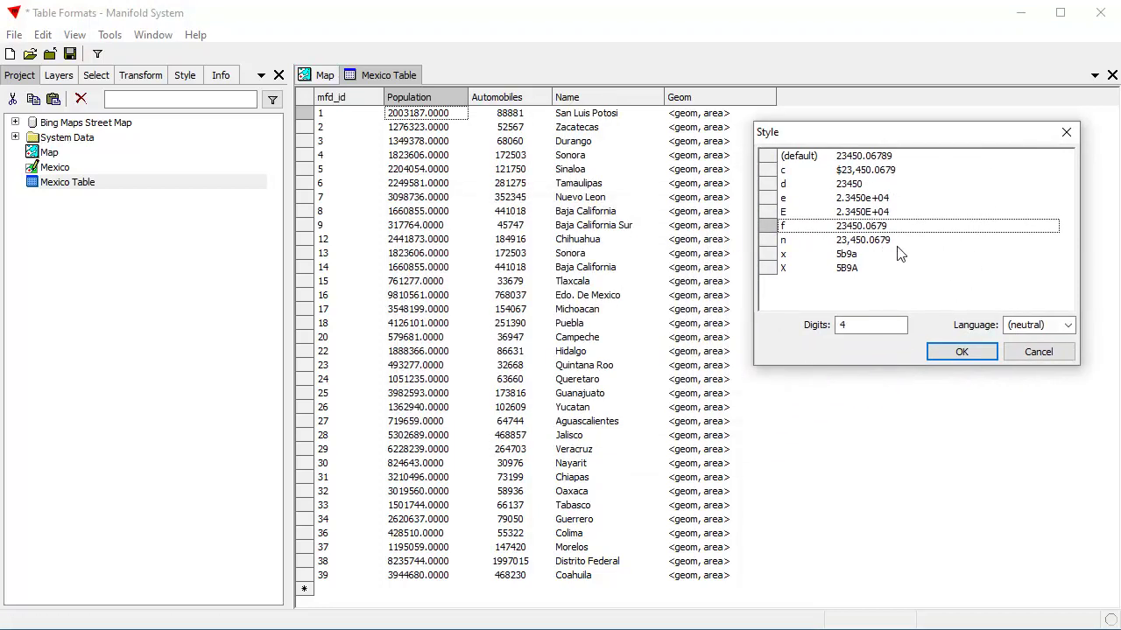
{"action": "left_click", "coordinate": [847, 325]}
{"action": "double_click", "coordinate": [847, 325]}
{"action": "type", "text": "2"}
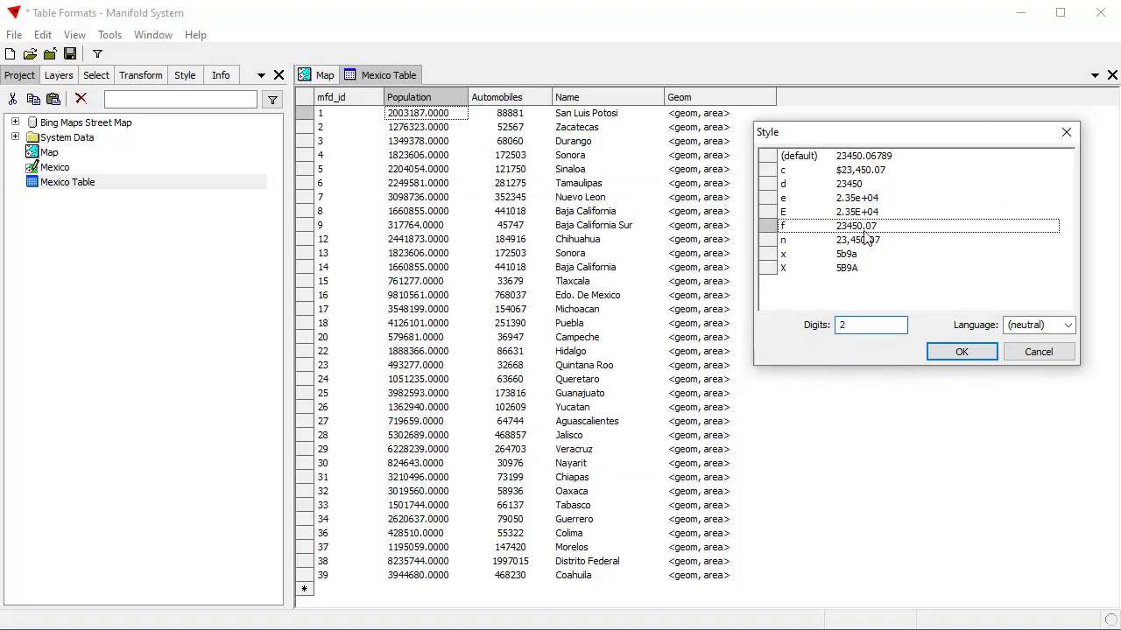
{"action": "type", "text": "3"}
{"action": "left_click", "coordinate": [963, 351]}
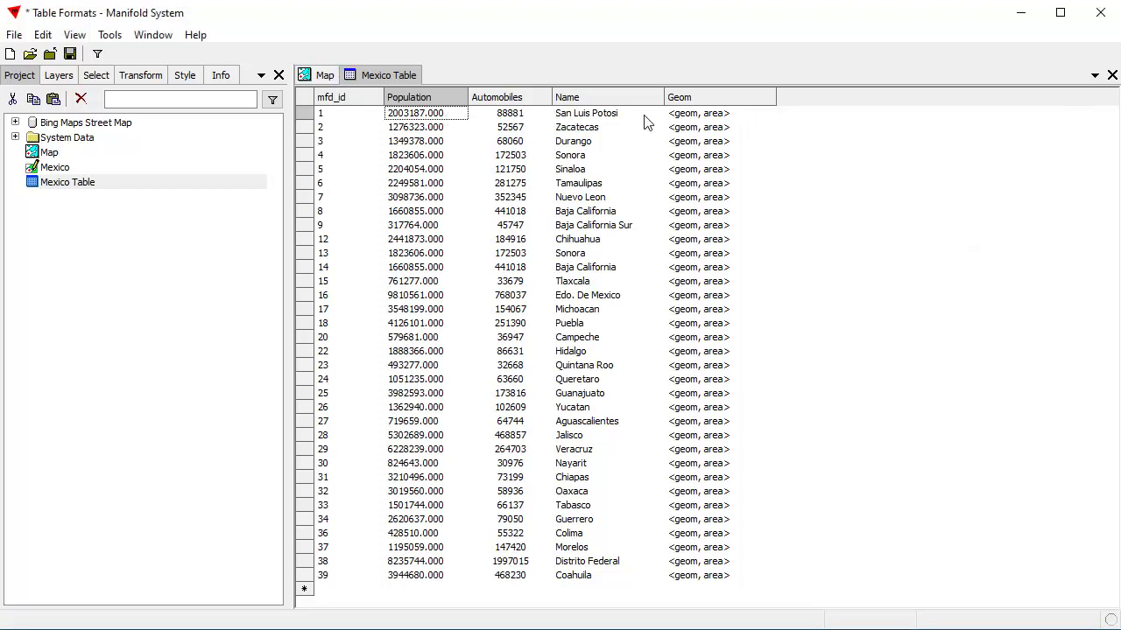
{"action": "right_click", "coordinate": [624, 103]}
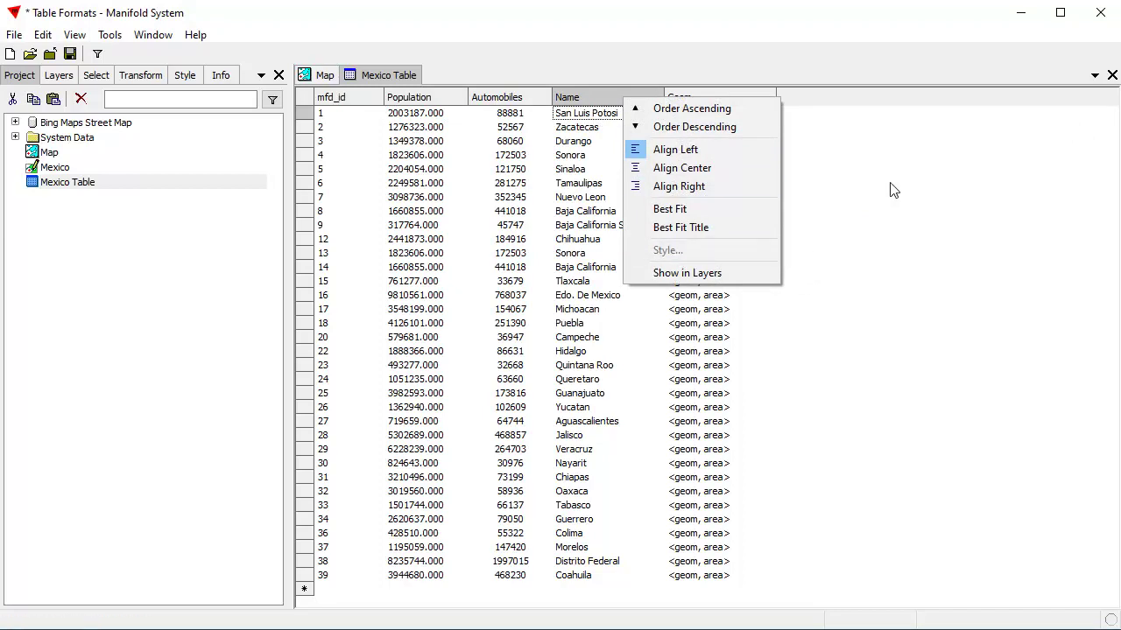
{"action": "left_click", "coordinate": [884, 65]}
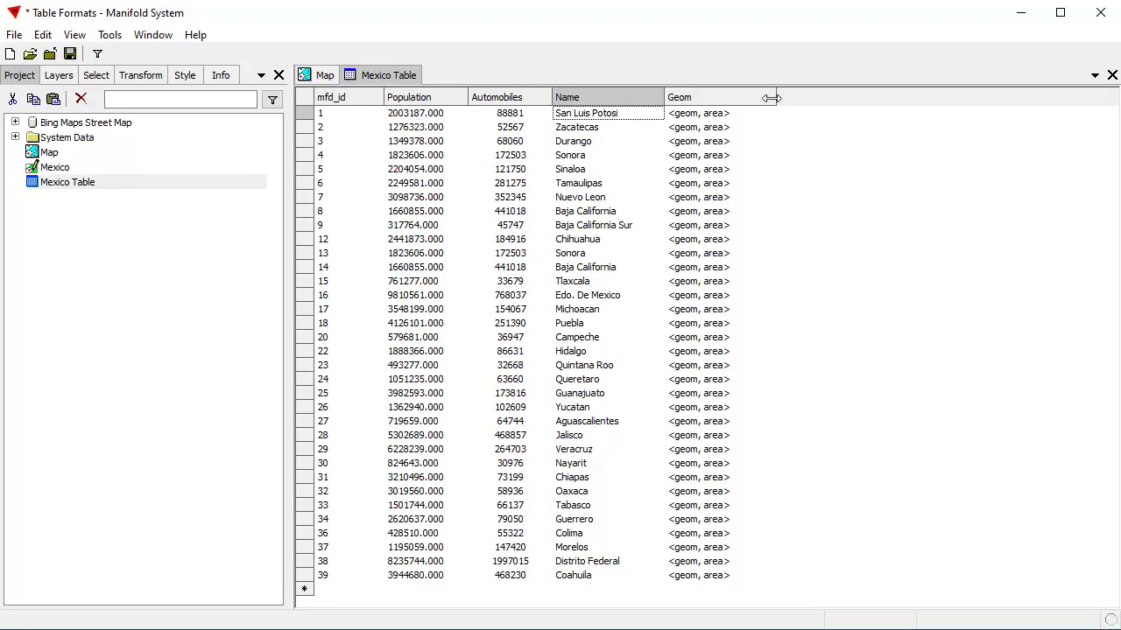
Apply the B style (<geom, 4,820 b>) to the Geom column so geometry sizes are shown in bytes
{"action": "right_click", "coordinate": [743, 98]}
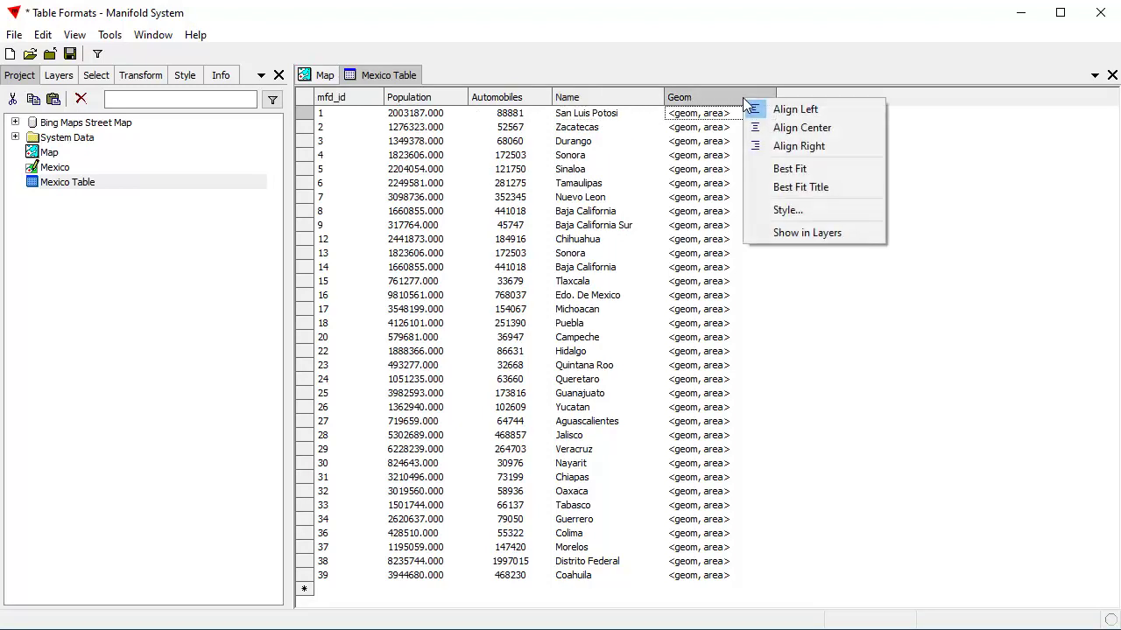
{"action": "left_click", "coordinate": [797, 210]}
{"action": "left_click_drag", "start_coordinate": [638, 213], "coordinate": [970, 178]}
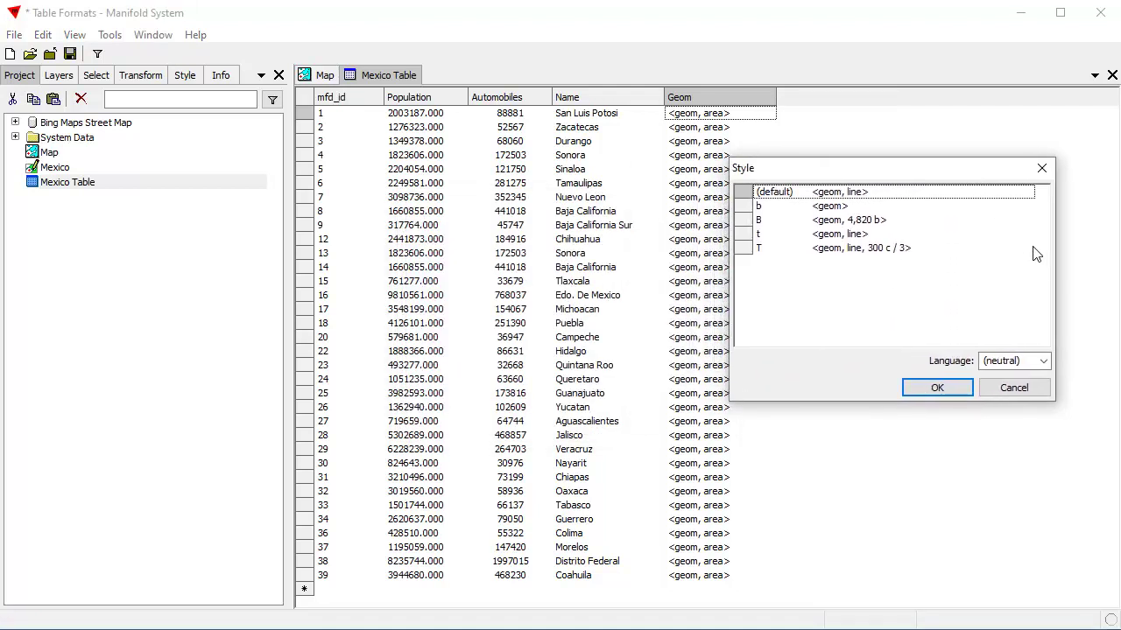
{"action": "left_click", "coordinate": [883, 222]}
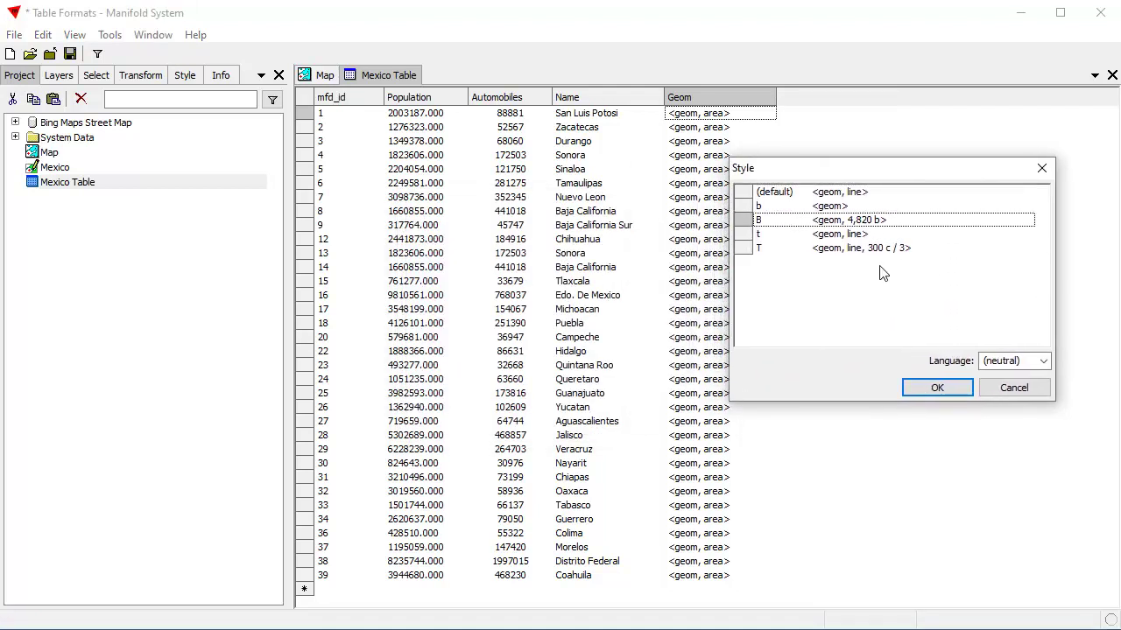
{"action": "left_click", "coordinate": [936, 390]}
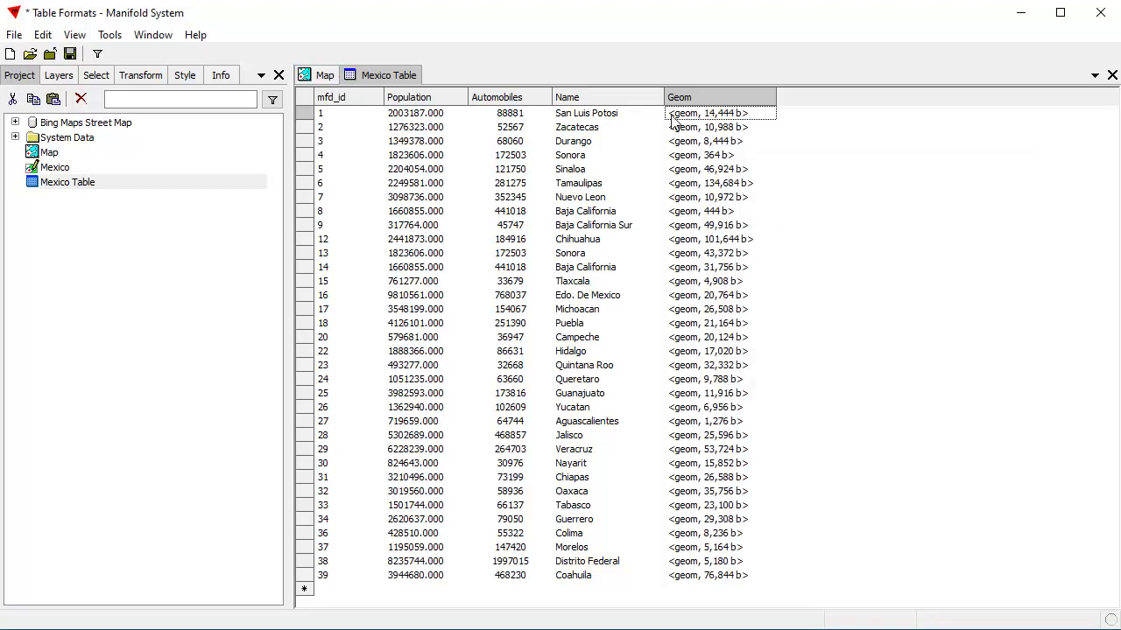
Apply the T style (<geom, line, 300 c / 3>) to the Geom column to show geometry type and coordinate counts
{"action": "right_click", "coordinate": [737, 98]}
{"action": "left_click", "coordinate": [815, 205]}
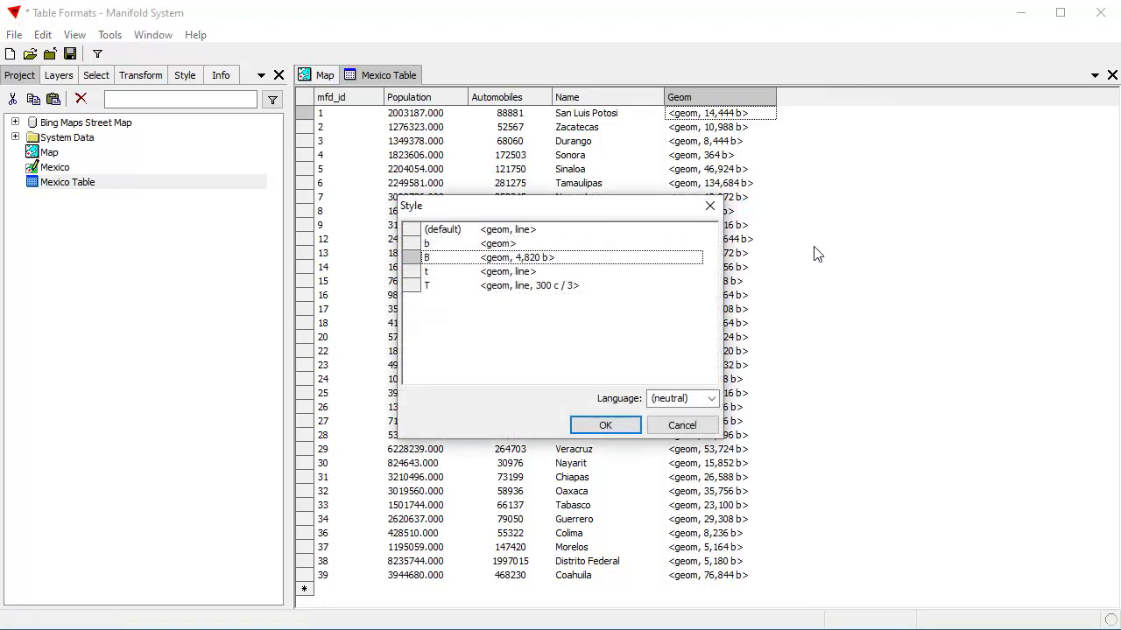
{"action": "left_click_drag", "start_coordinate": [644, 211], "coordinate": [1006, 150]}
{"action": "left_click", "coordinate": [926, 226]}
{"action": "left_click", "coordinate": [969, 366]}
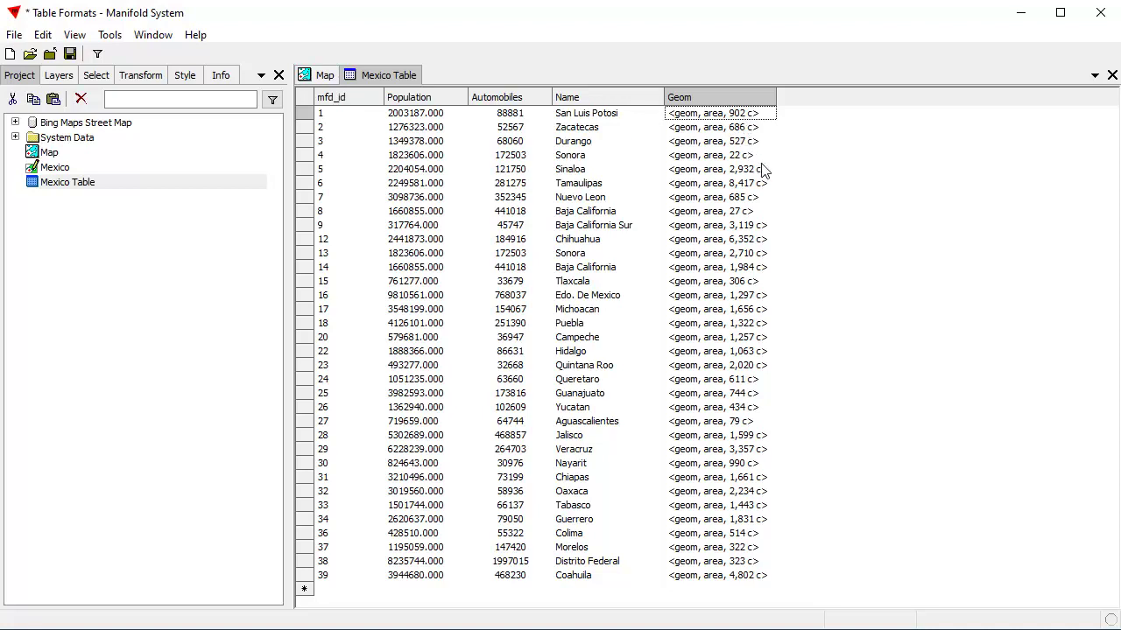
Apply the t style (<geom, line>) to the Geom column to show only the geometry type
{"action": "right_click", "coordinate": [752, 93]}
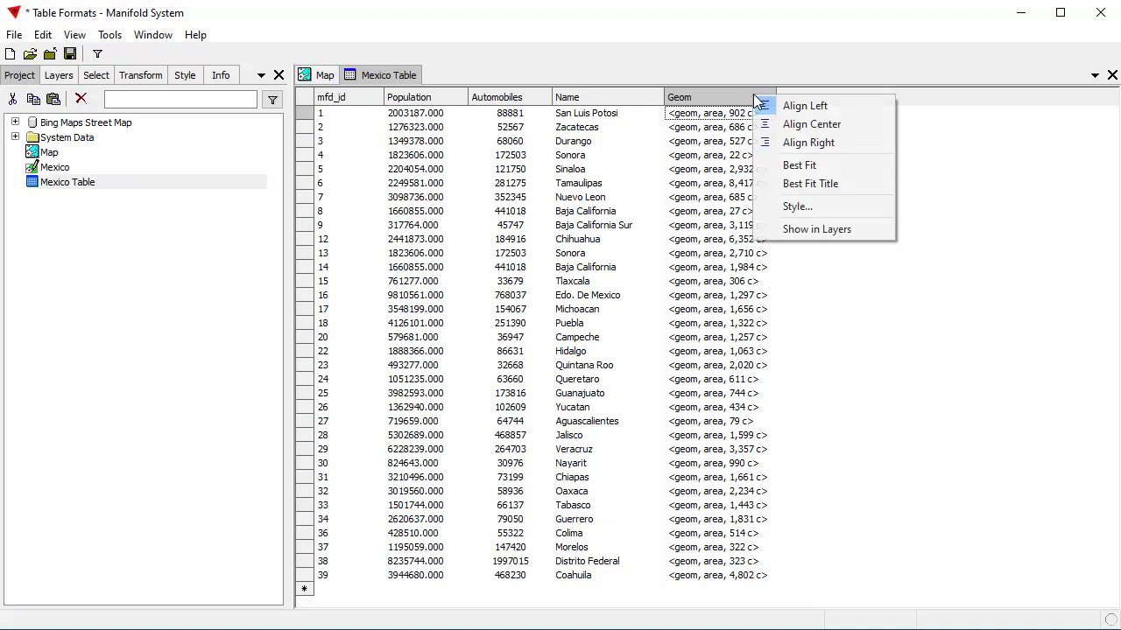
{"action": "left_click", "coordinate": [817, 197]}
{"action": "left_click_drag", "start_coordinate": [627, 205], "coordinate": [949, 131]}
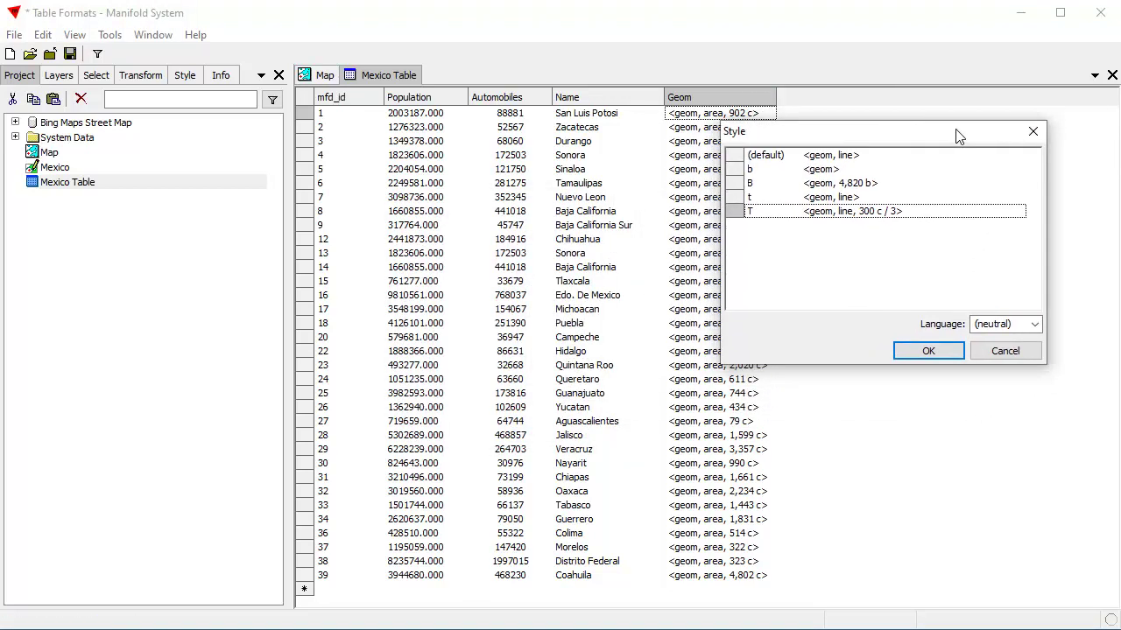
{"action": "left_click", "coordinate": [851, 198]}
{"action": "left_click", "coordinate": [927, 350]}
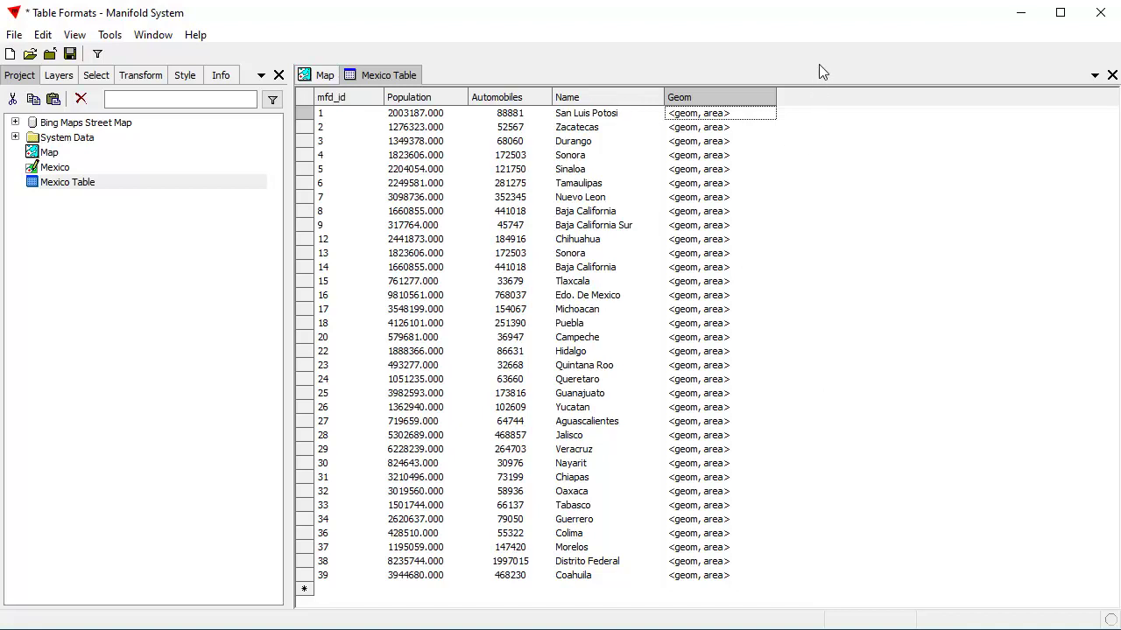
Review the Population column's style, digits and language options, and leave the style settings without applying changes
{"action": "left_click", "coordinate": [438, 114]}
{"action": "right_click", "coordinate": [436, 97]}
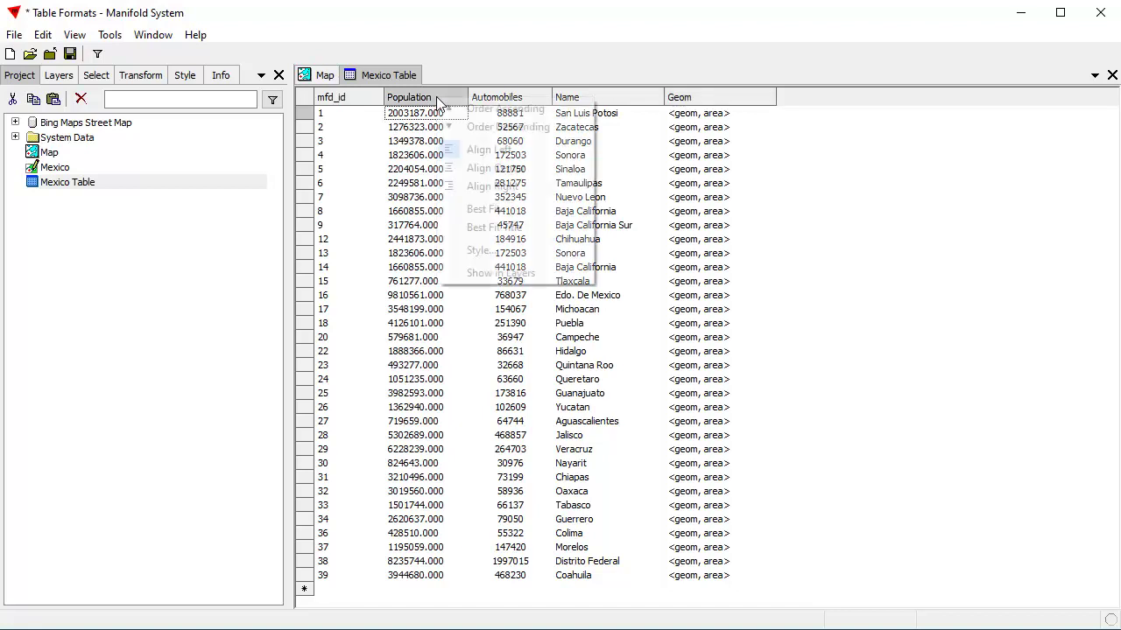
{"action": "left_click", "coordinate": [480, 250]}
{"action": "left_click_drag", "start_coordinate": [598, 219], "coordinate": [937, 226]}
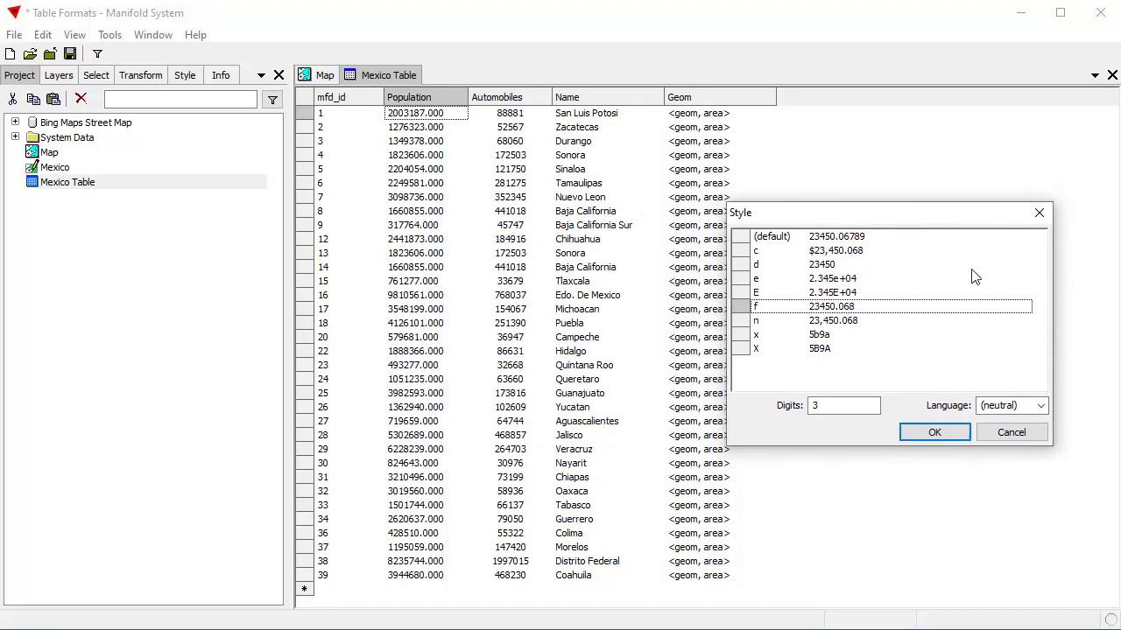
{"action": "left_click", "coordinate": [1041, 405]}
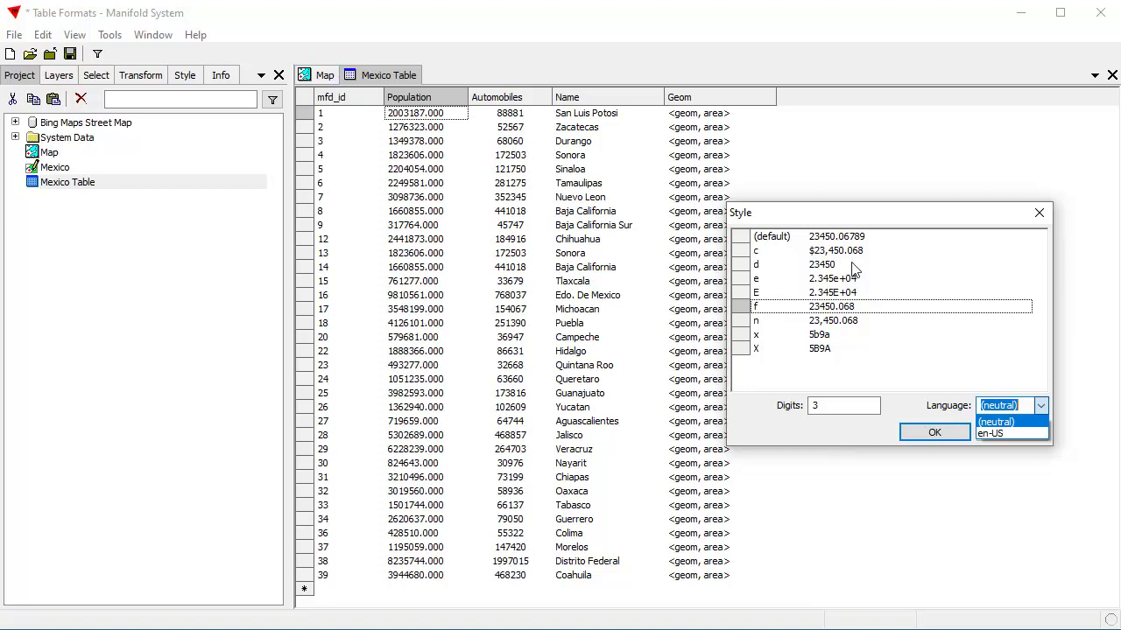
{"action": "left_click", "coordinate": [821, 211]}
{"action": "left_click_drag", "start_coordinate": [858, 213], "coordinate": [895, 195]}
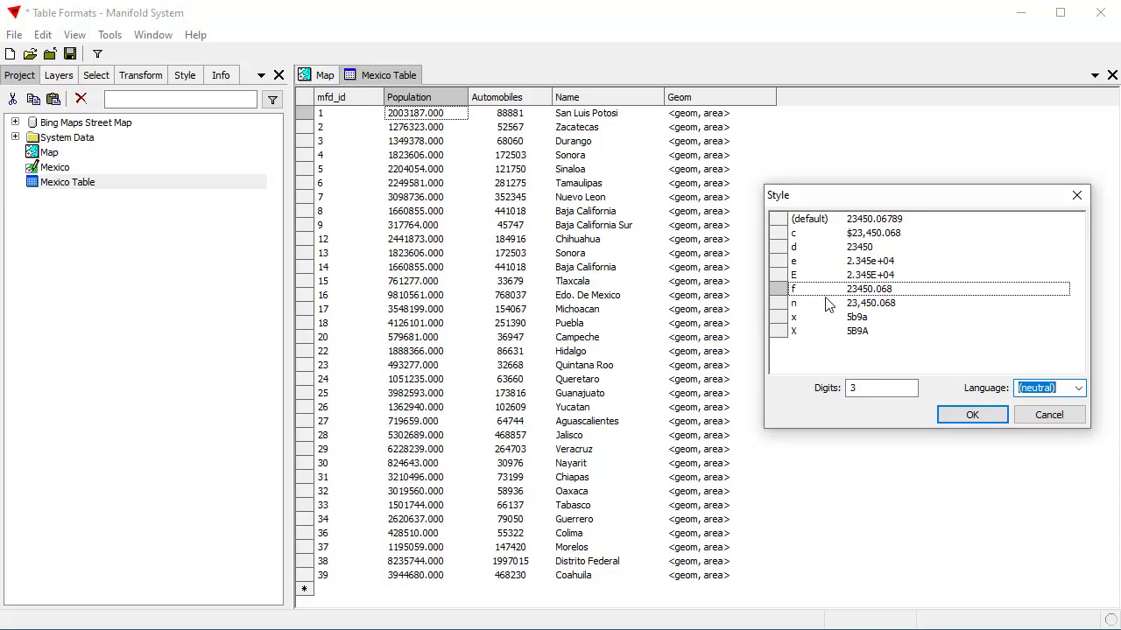
{"action": "left_click", "coordinate": [849, 389]}
{"action": "type", "text": "3"}
{"action": "left_click", "coordinate": [1045, 416]}
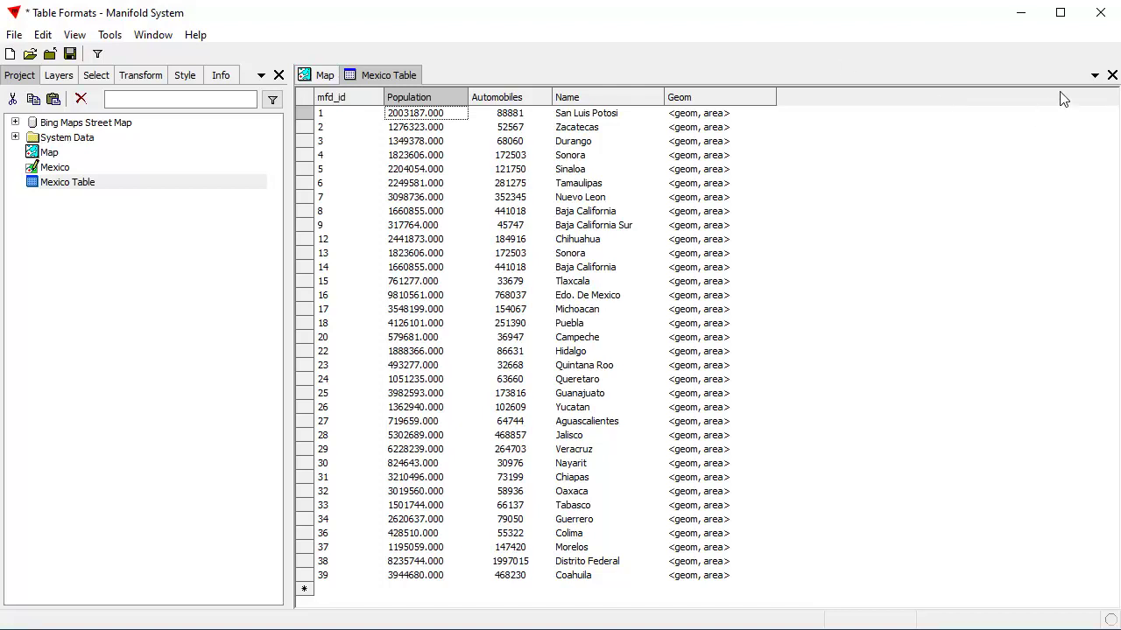
Close and reopen the Mexico Table to check its column formatting, and switch to the Map
{"action": "left_click", "coordinate": [1110, 77]}
{"action": "double_click", "coordinate": [121, 187]}
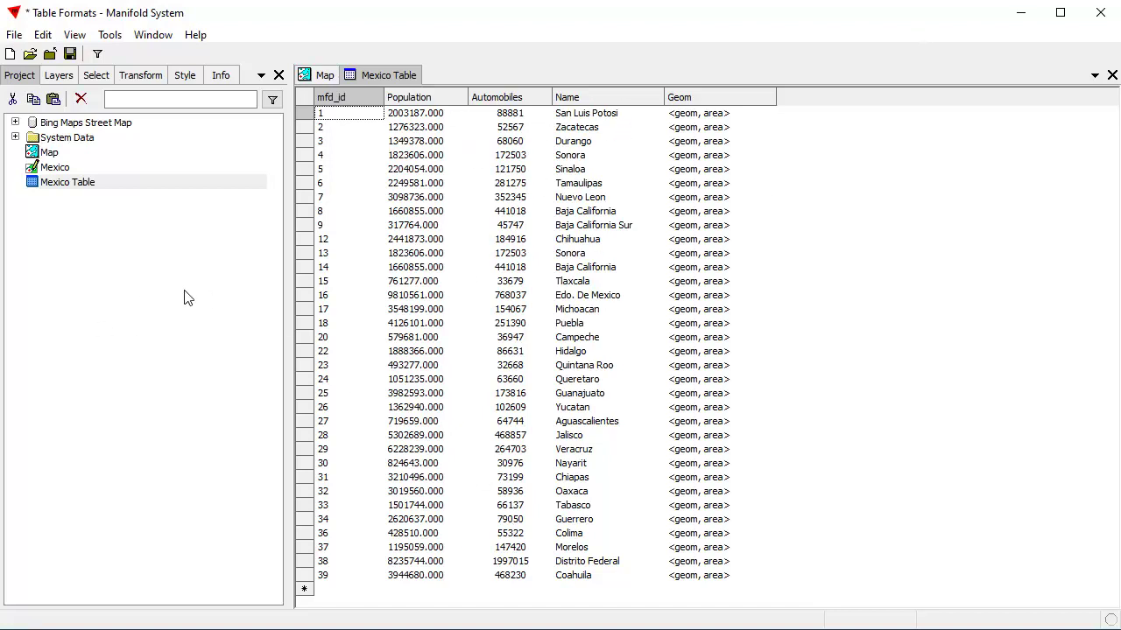
{"action": "left_click", "coordinate": [321, 76]}
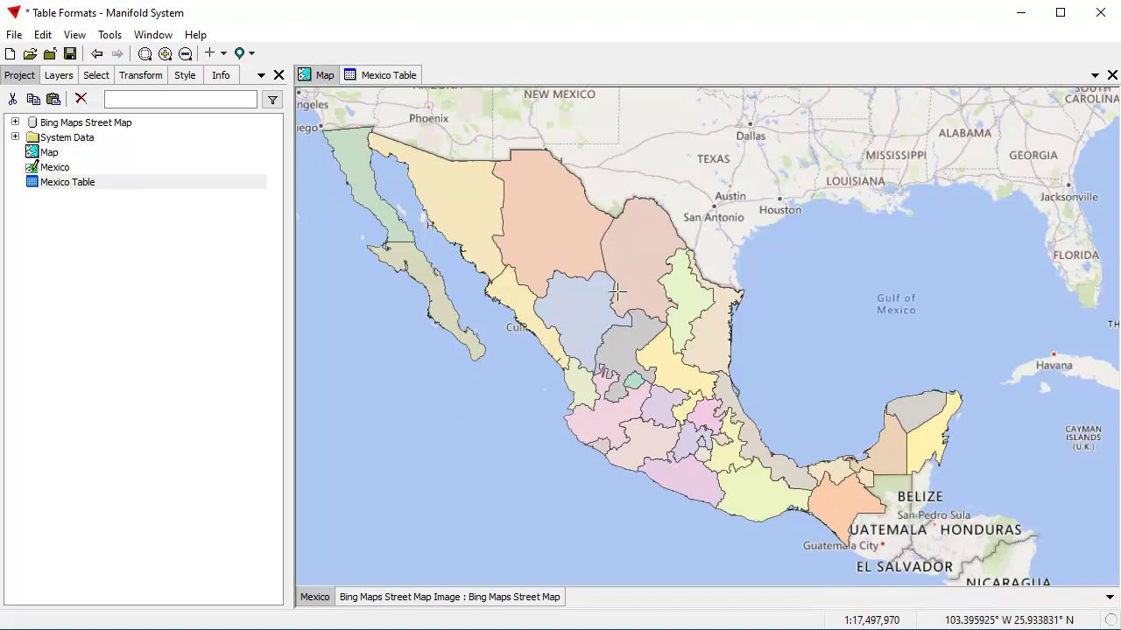